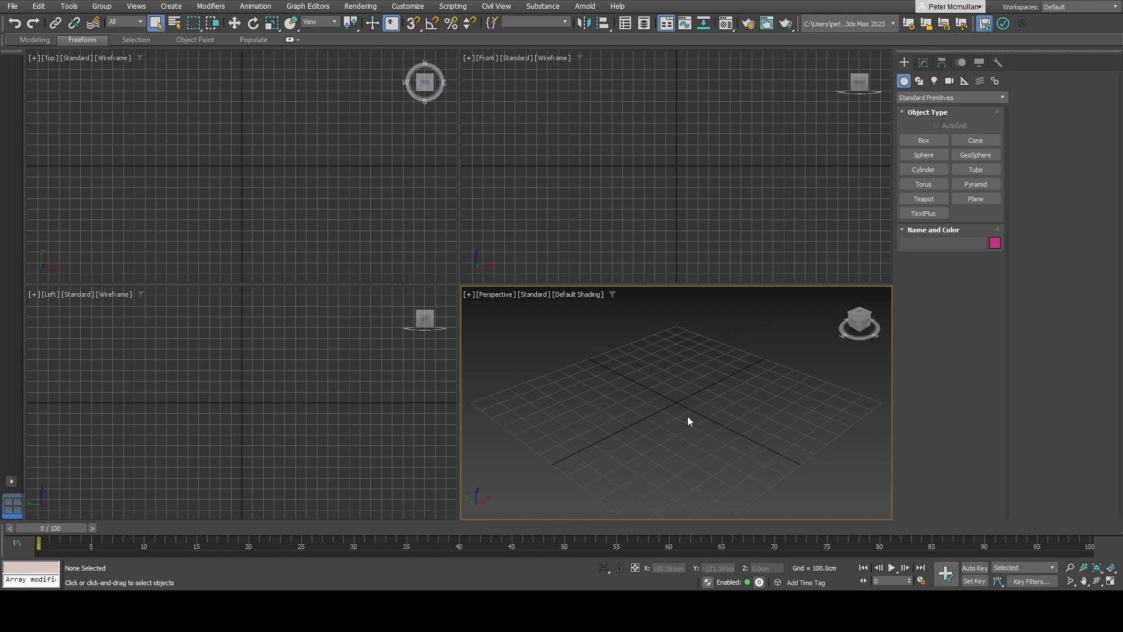
- Maximize the perspective view and create a tall cylinder about 40 cm in radius and 600 cm high on the grid
key("w")
key("alt+w")
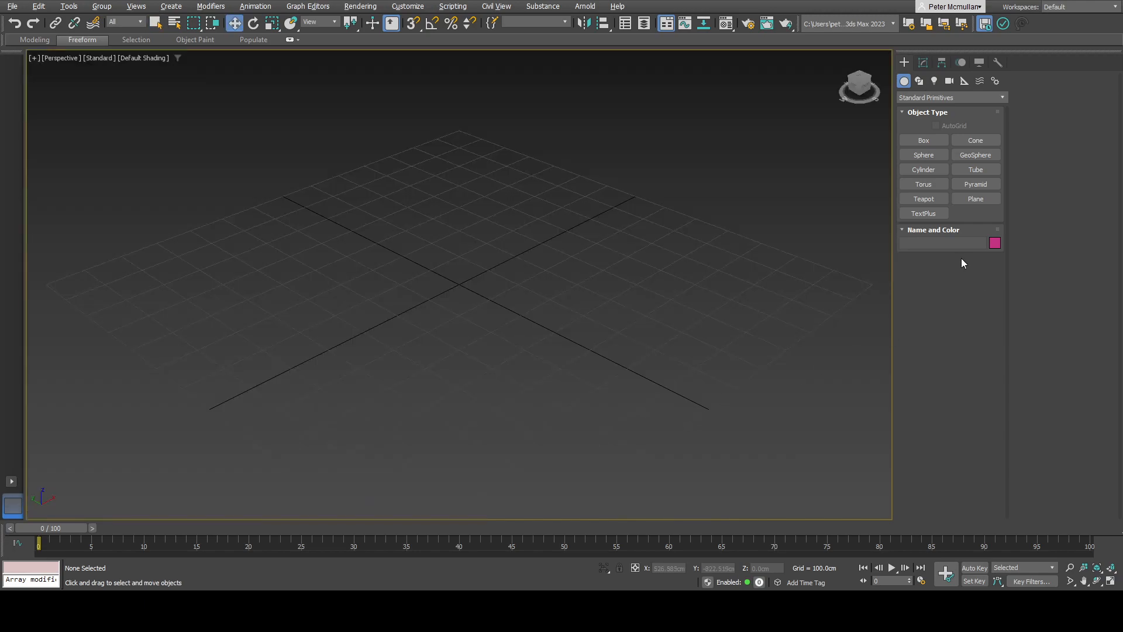
left_click(919, 170)
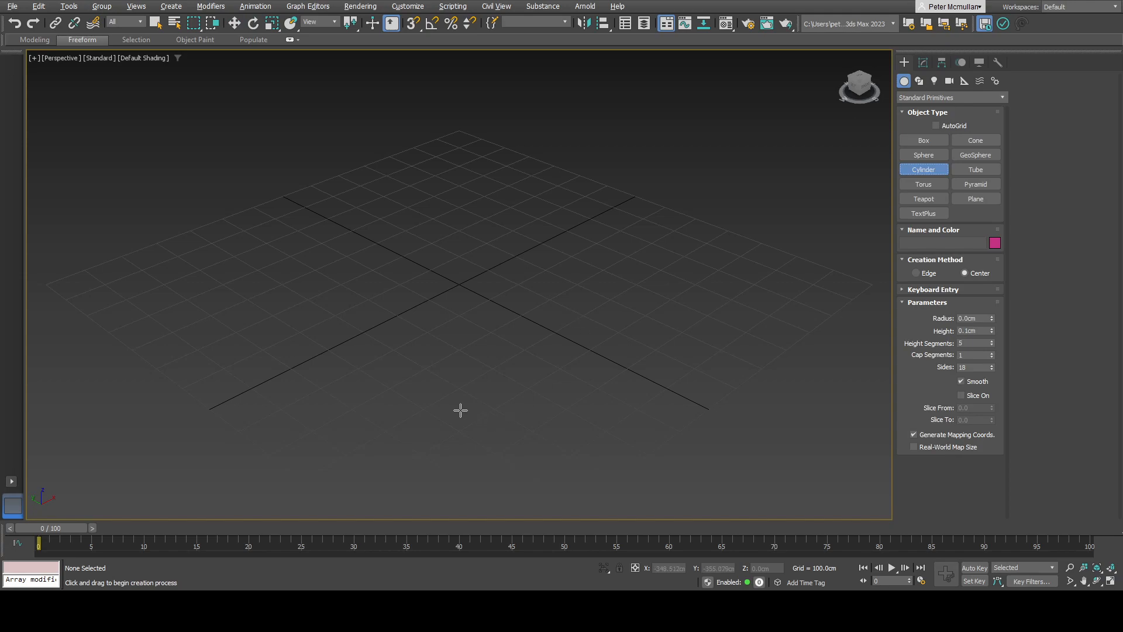
left_click_drag(420, 339, 432, 347)
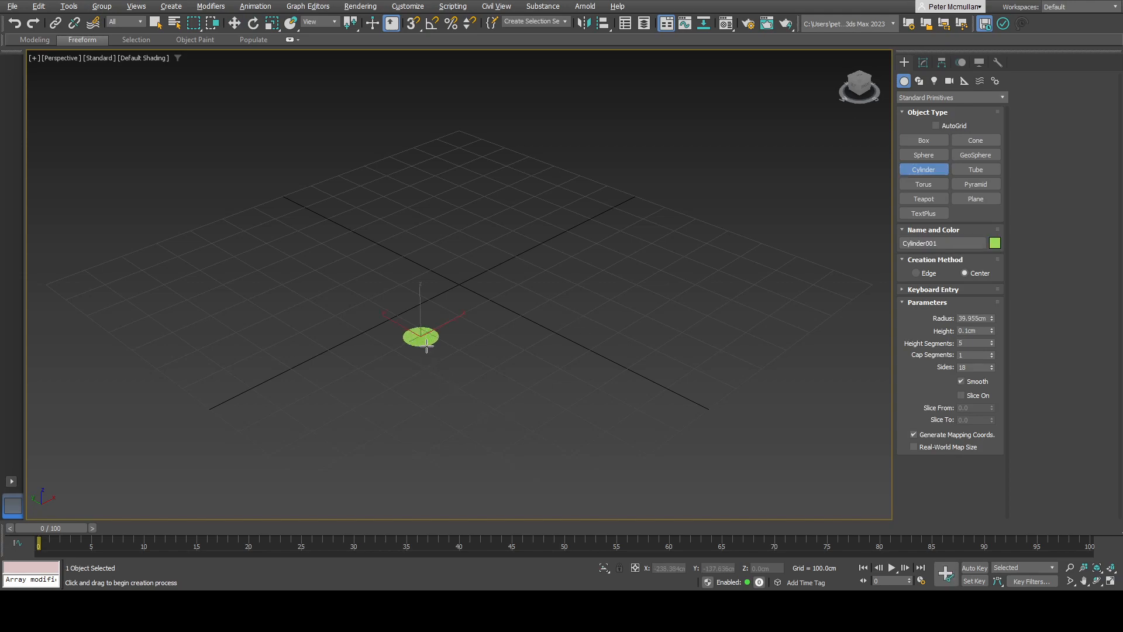
middle_click_drag(459, 213, 487, 259)
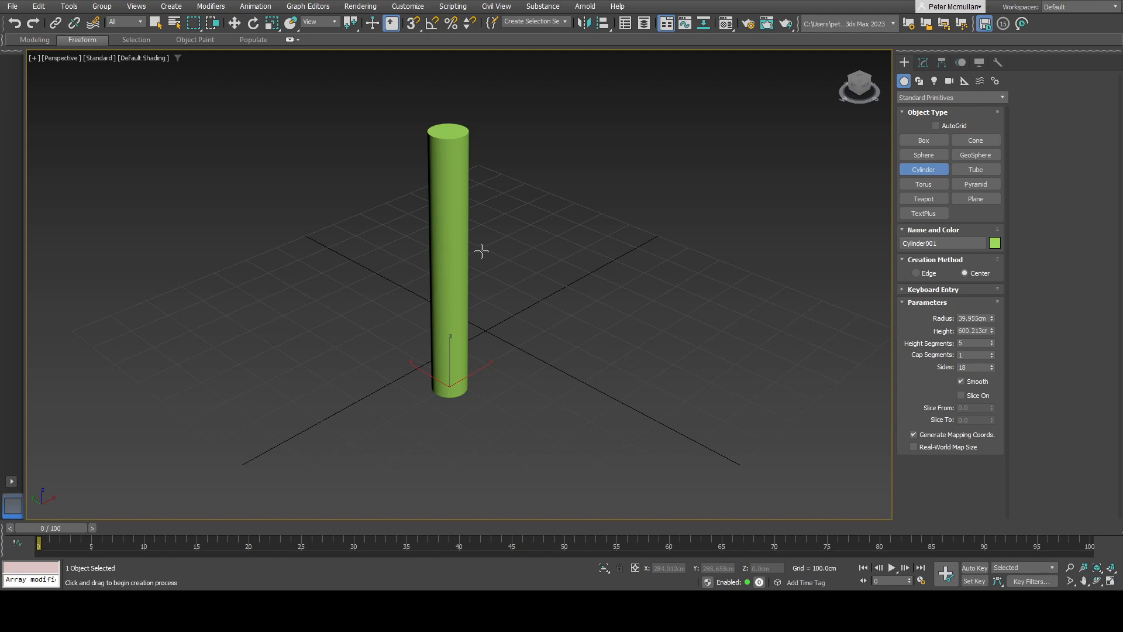
- Display edged faces and set the cylinder to 61 height segments and 40 sides
key("F4")
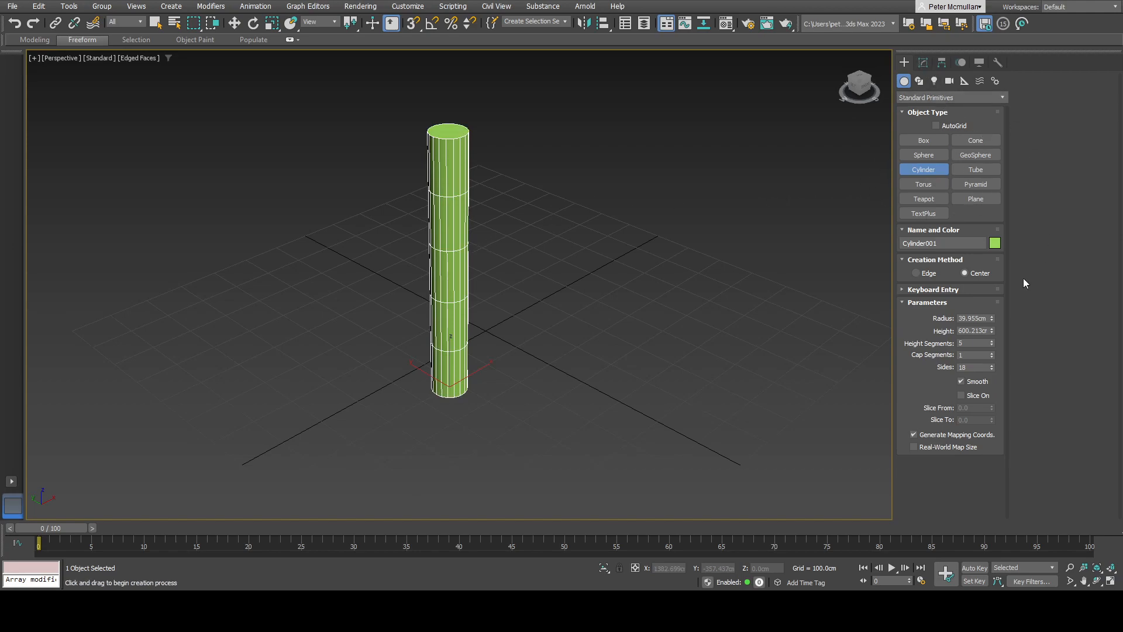
left_click_drag(992, 342, 986, 305)
left_click_drag(991, 366, 992, 346)
middle_click_drag(511, 364, 469, 361, "alt")
- Apply a Bend modifier to the cylinder with an angle of 90 degrees
left_click(923, 62)
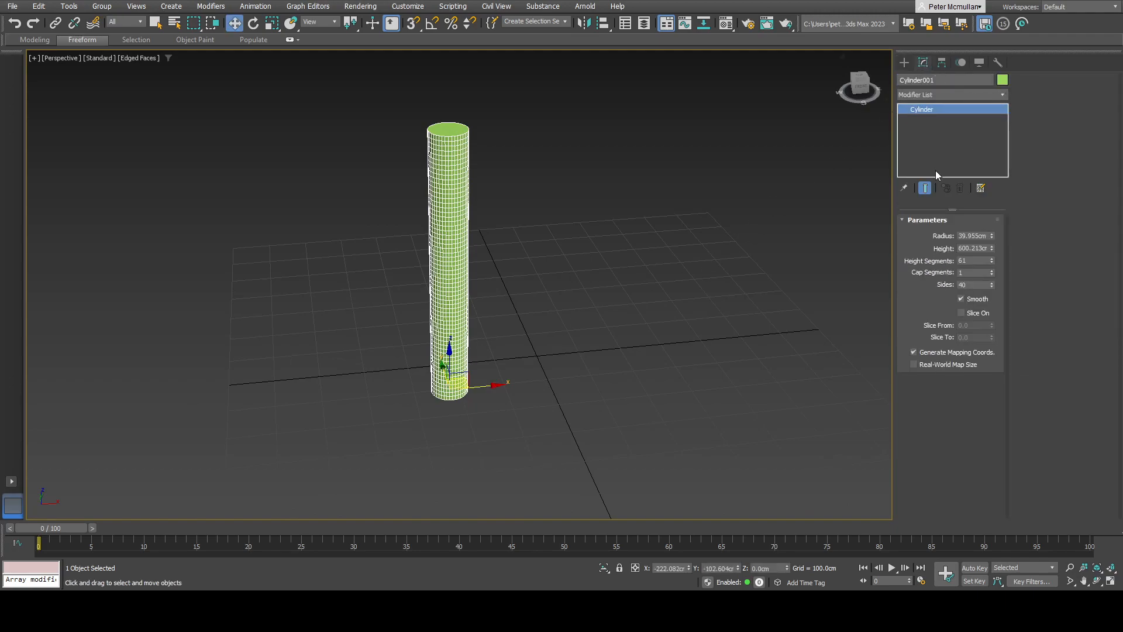
left_click(1002, 97)
key("p")
left_click(924, 343)
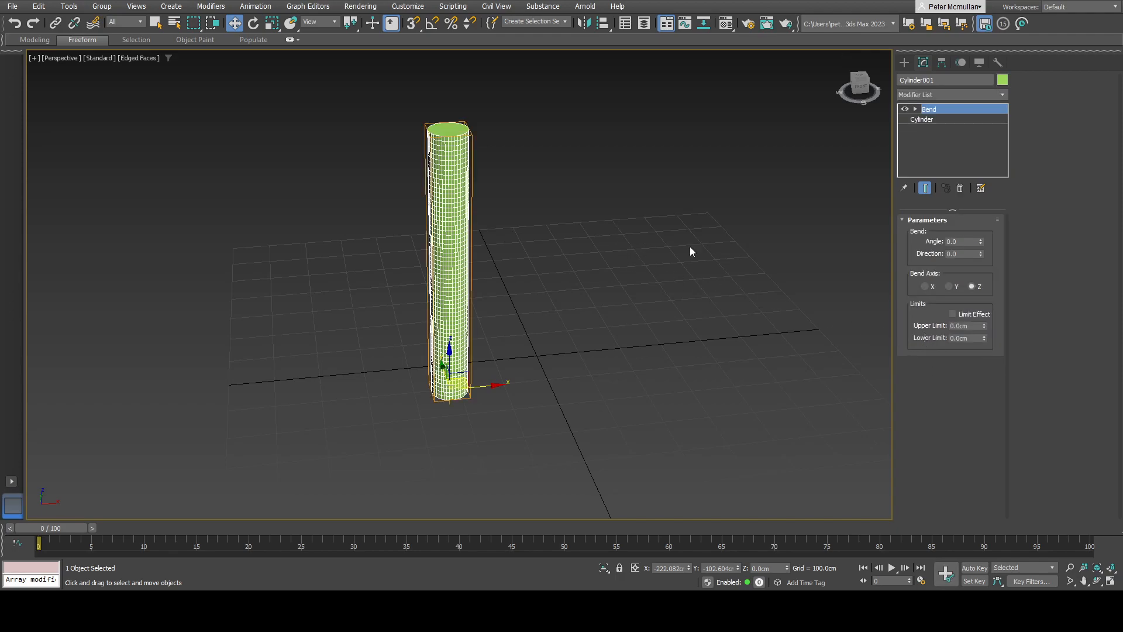
left_click(960, 241)
type("90")
key("Return")
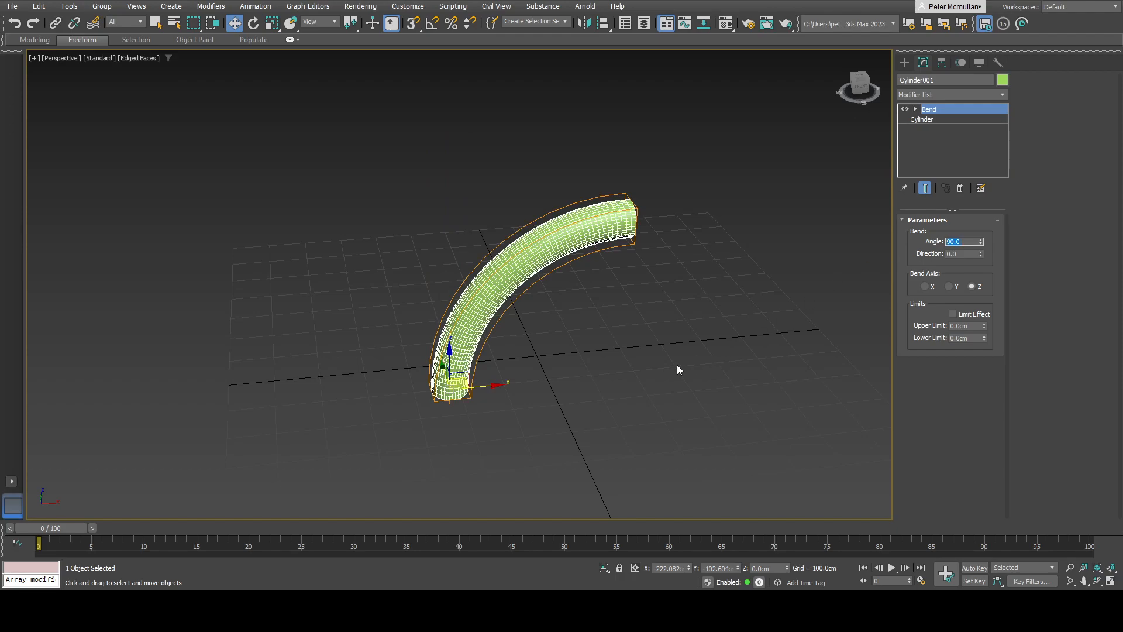
- Shift the Bend center to about Z -3.5 cm and limit the bend effect with an upper limit of 374 cm
middle_click_drag(580, 357, 551, 303, "alt")
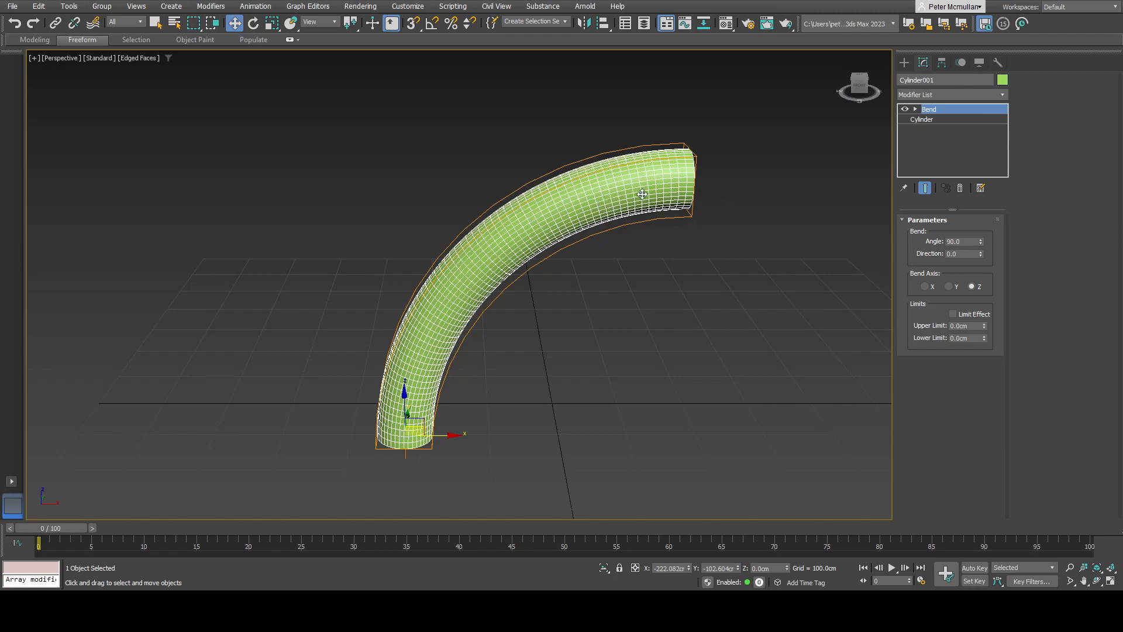
left_click(914, 110)
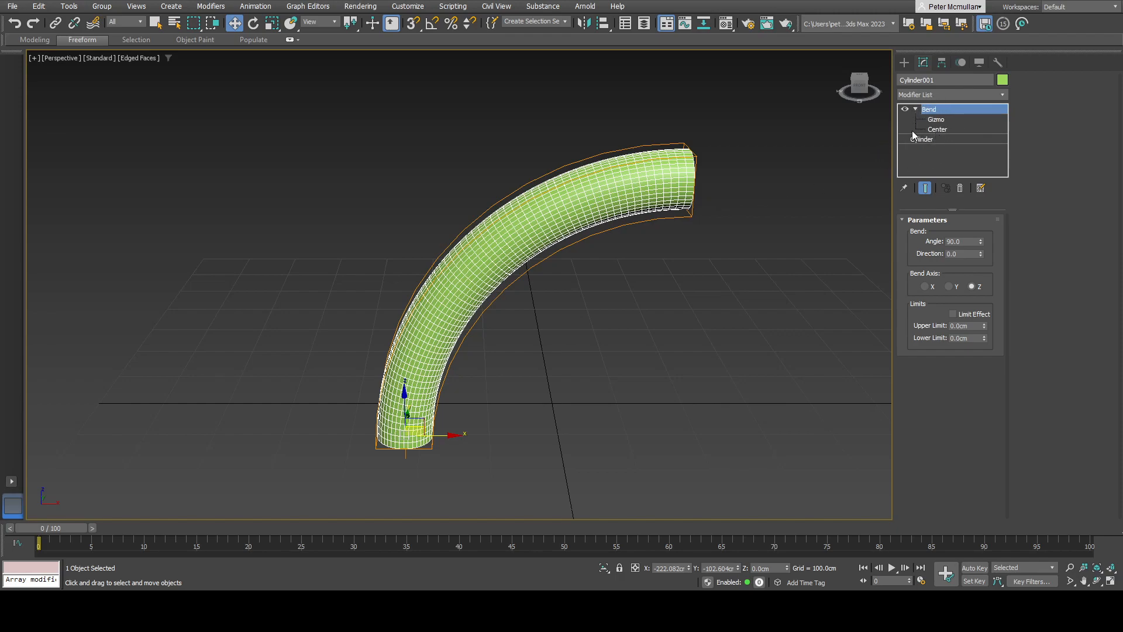
left_click(934, 129)
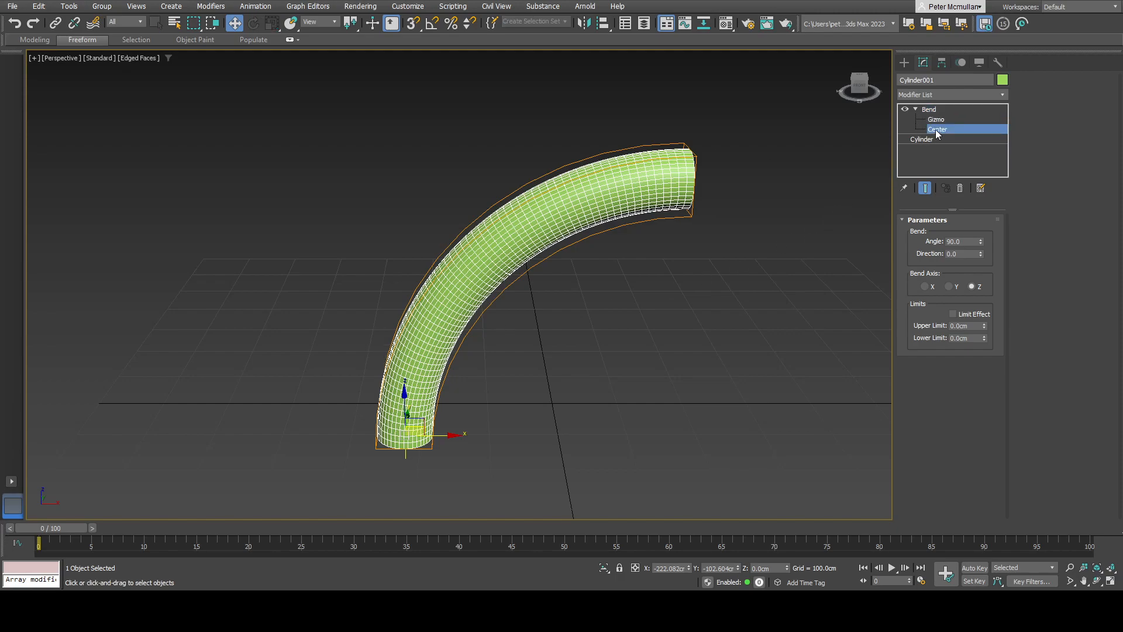
left_click_drag(427, 356, 446, 410)
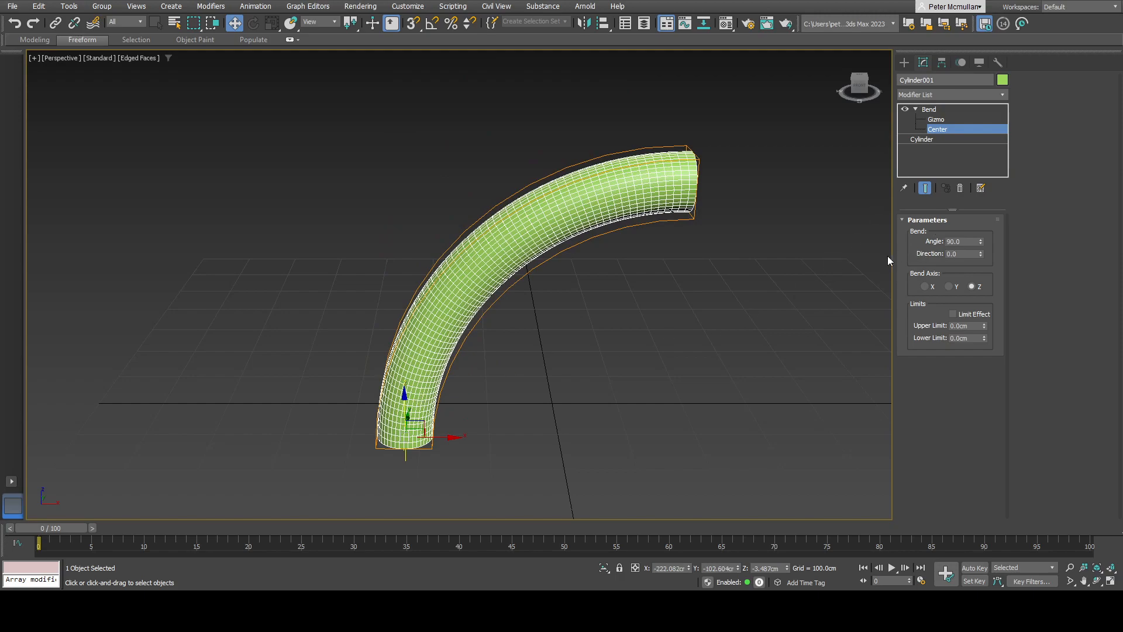
left_click(953, 315)
left_click_drag(984, 325, 881, 36)
left_click_drag(985, 338, 970, 310)
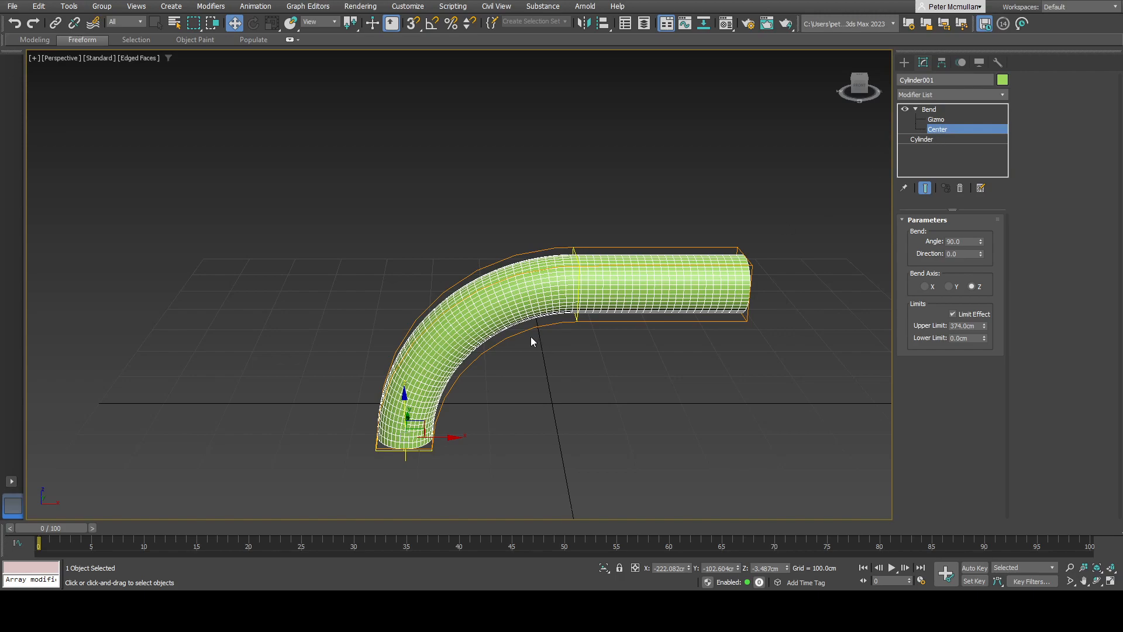
- Raise the Bend center to about Z 134 cm and set the upper limit to about 119.7 cm for a tighter bend
left_click_drag(402, 393, 424, 313)
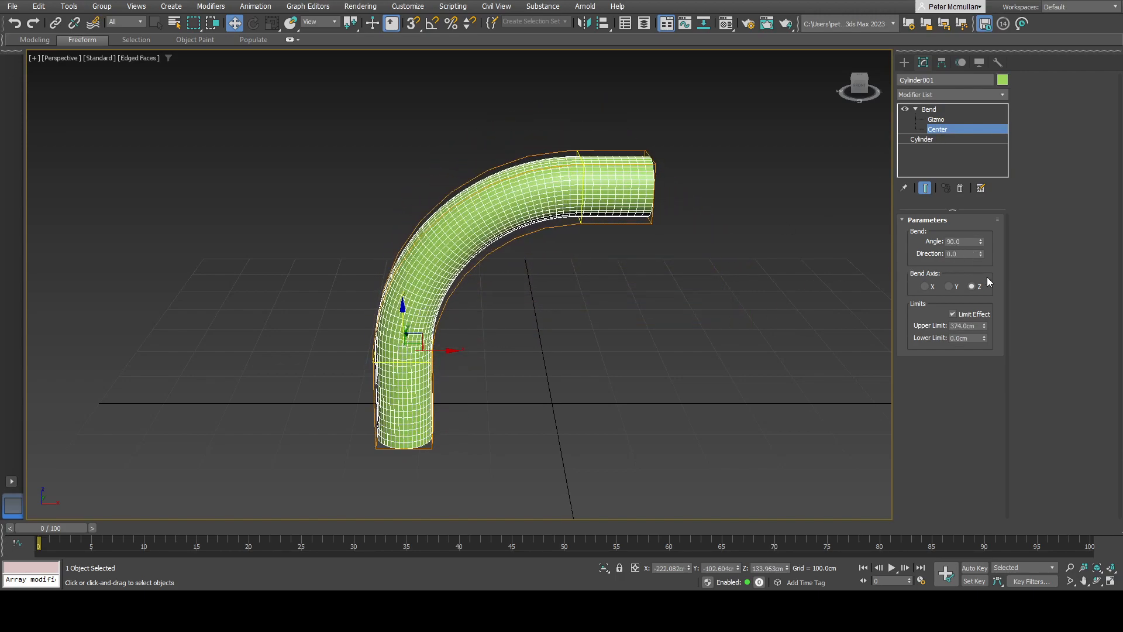
left_click_drag(983, 326, 985, 367)
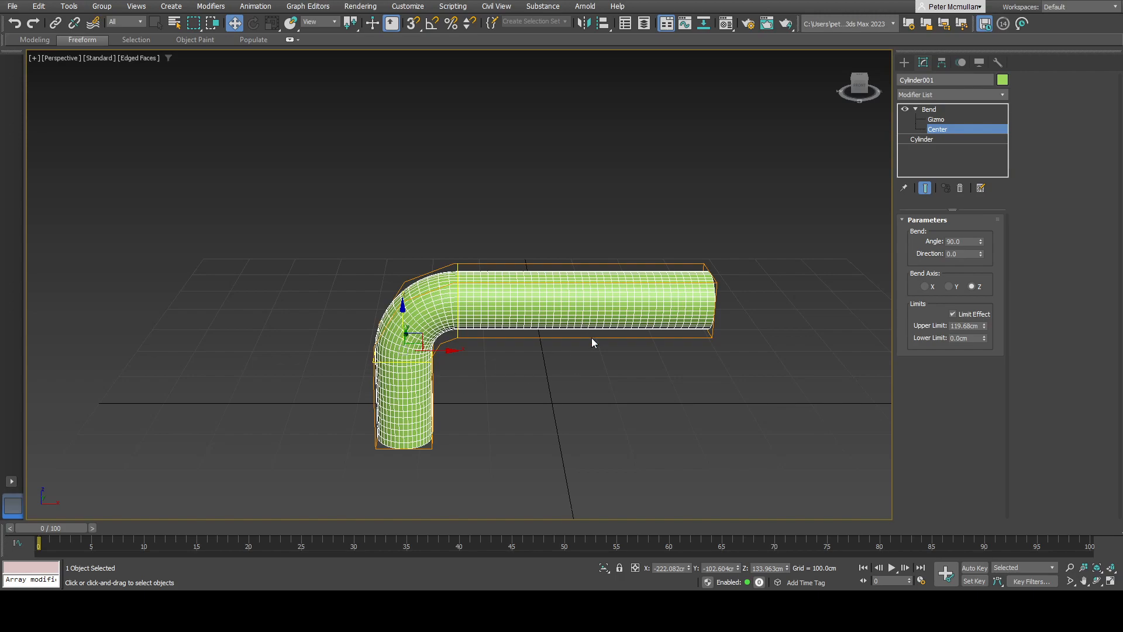
mouse_move(474, 383)
middle_mouse_down("alt")
mouse_move(469, 342)
mouse_move(556, 377)
mouse_move(475, 379)
middle_mouse_up("alt")
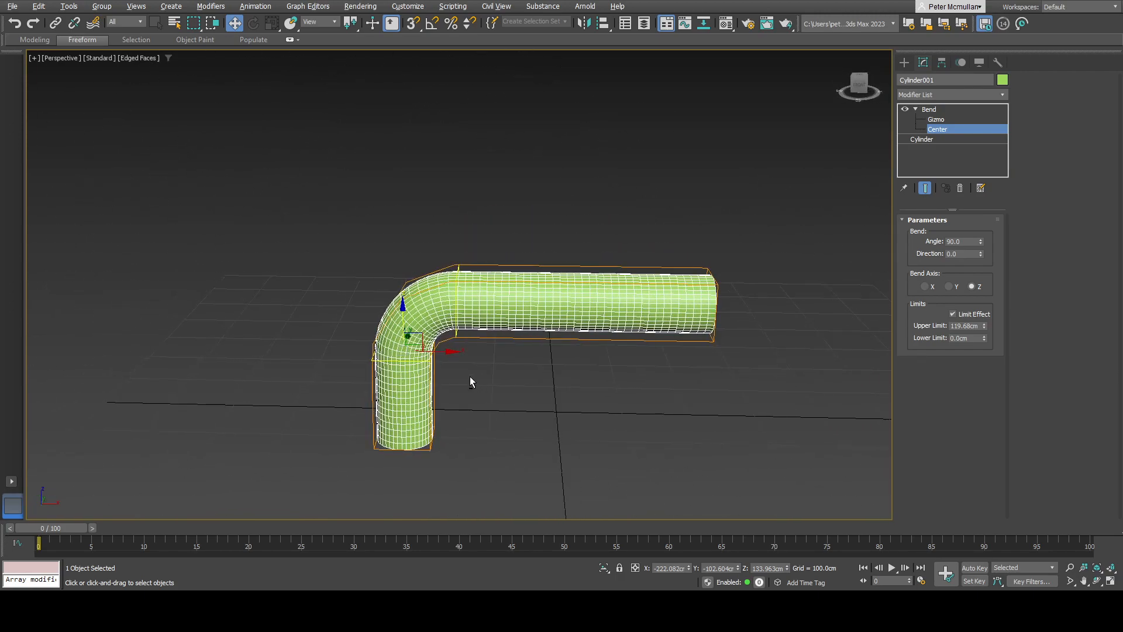
middle_click_drag(591, 332, 537, 326)
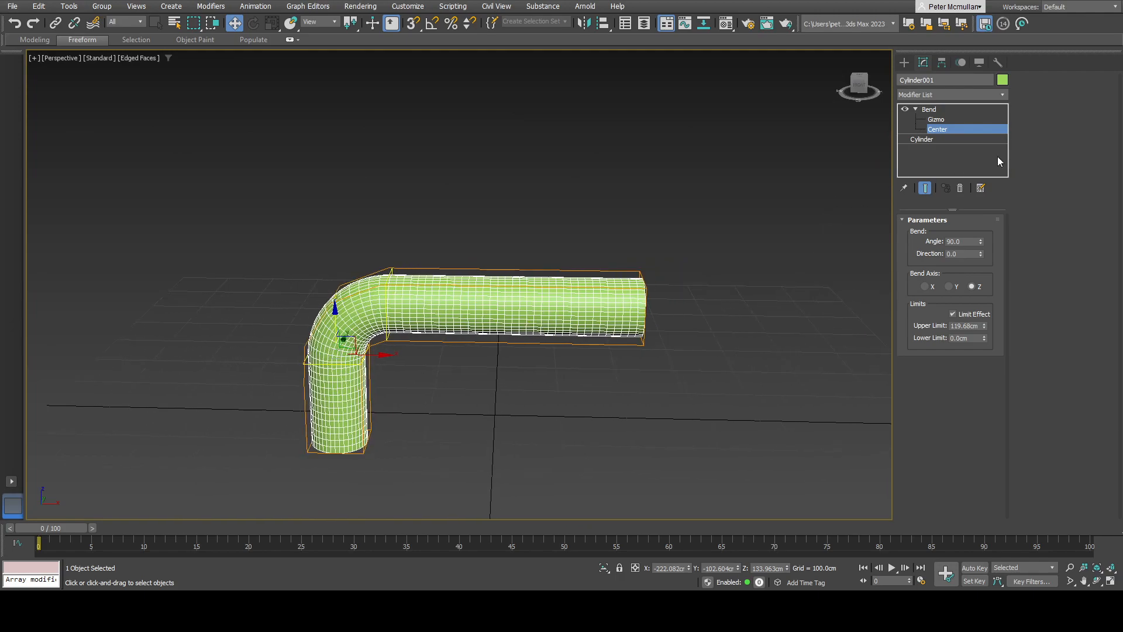
- Set the Bend angle to 75 degrees and reposition the Bend gizmo on the cylinder
mouse_move(981, 241)
left_mouse_down()
mouse_move(984, 275)
mouse_move(1007, 186)
mouse_move(1004, 245)
mouse_move(970, 252)
left_mouse_up()
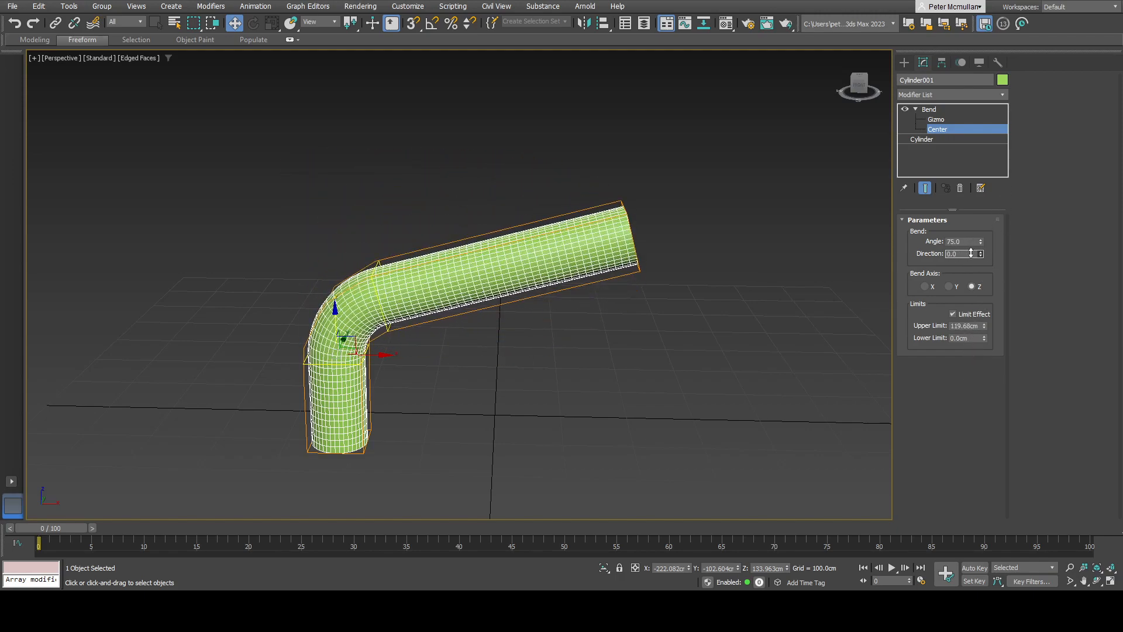
left_click(936, 119)
left_click_drag(335, 309, 411, 288)
- Create a tall box beside the bent cylinder, about 196 cm long, 136 cm wide and 581 cm high
middle_click_drag(696, 323, 591, 306)
left_click(903, 62)
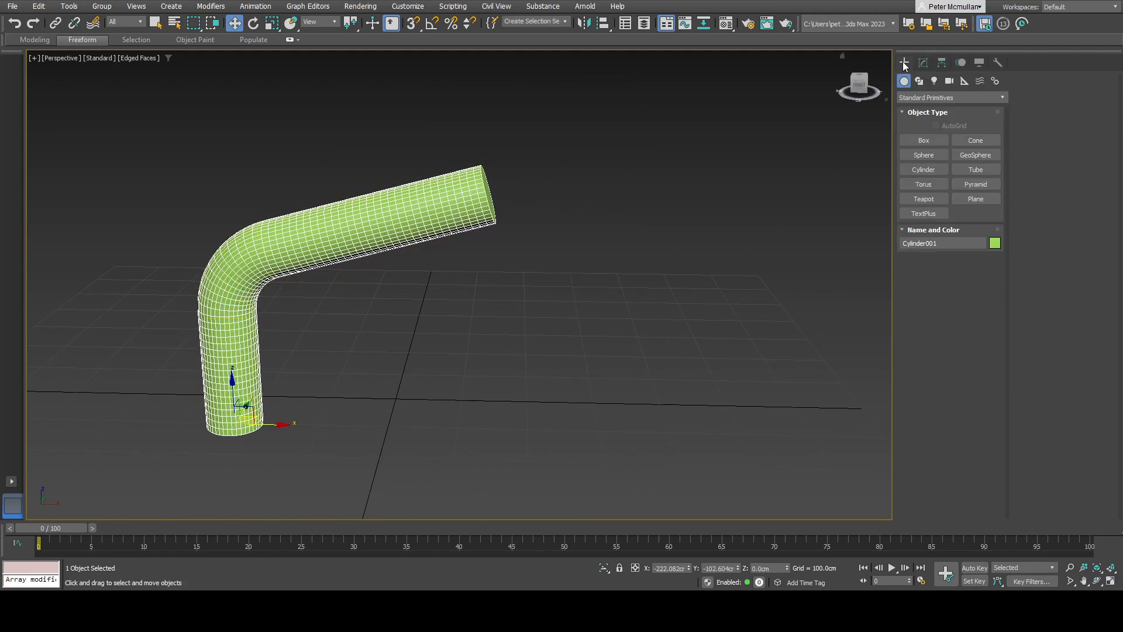
left_click(924, 140)
left_click_drag(617, 387, 726, 446)
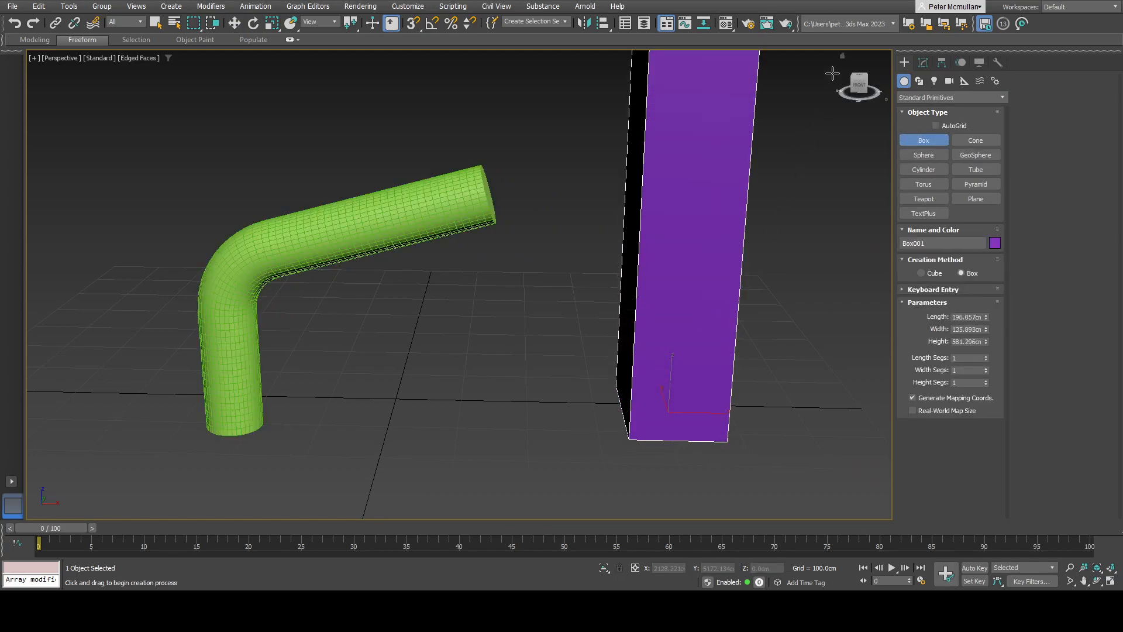
- Set the box to 20 length segments, 13 width segments and 58 height segments
middle_click_drag(755, 266, 732, 283)
scroll(669, 291, "down", 3)
middle_click_drag(587, 291, 608, 306, "alt")
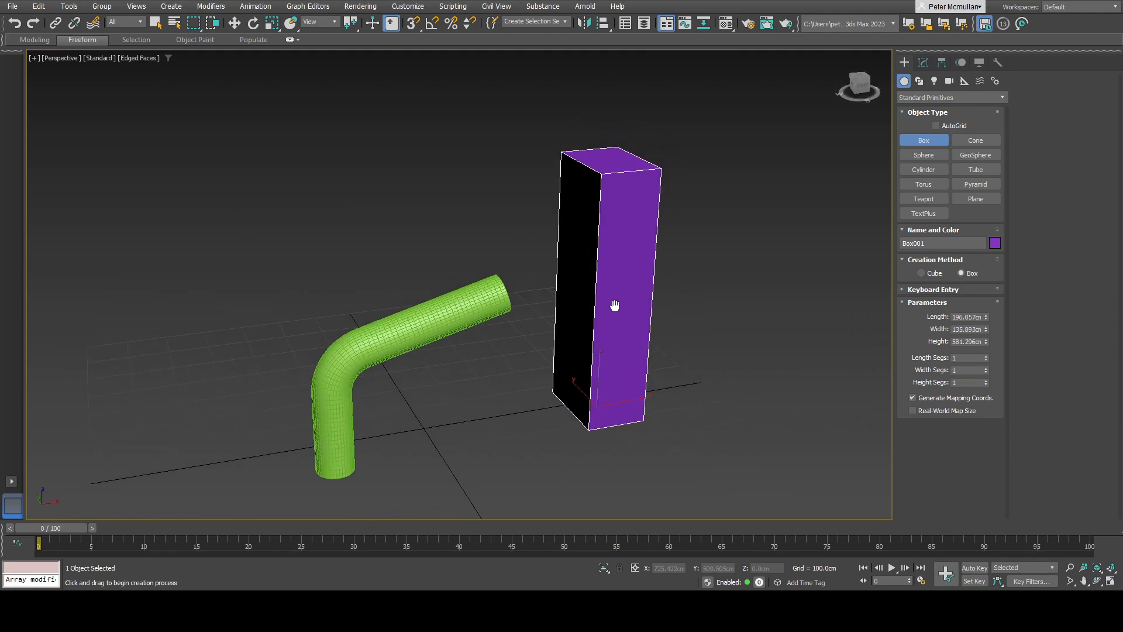
left_click(957, 358)
type("20")
key("Tab")
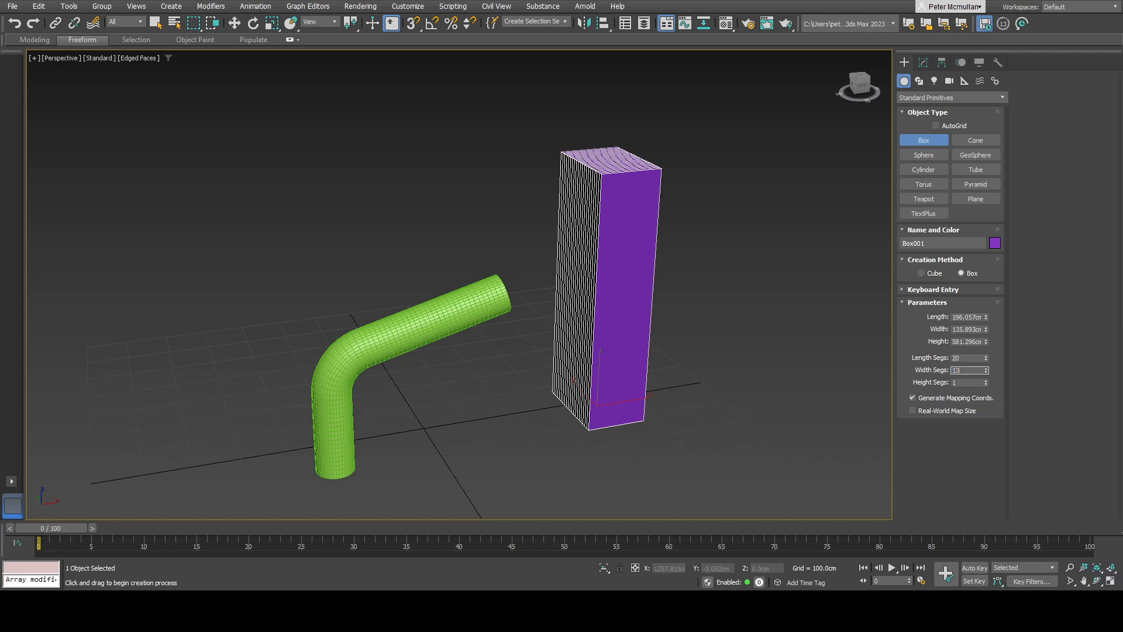
type("13")
key("Tab")
key("Tab")
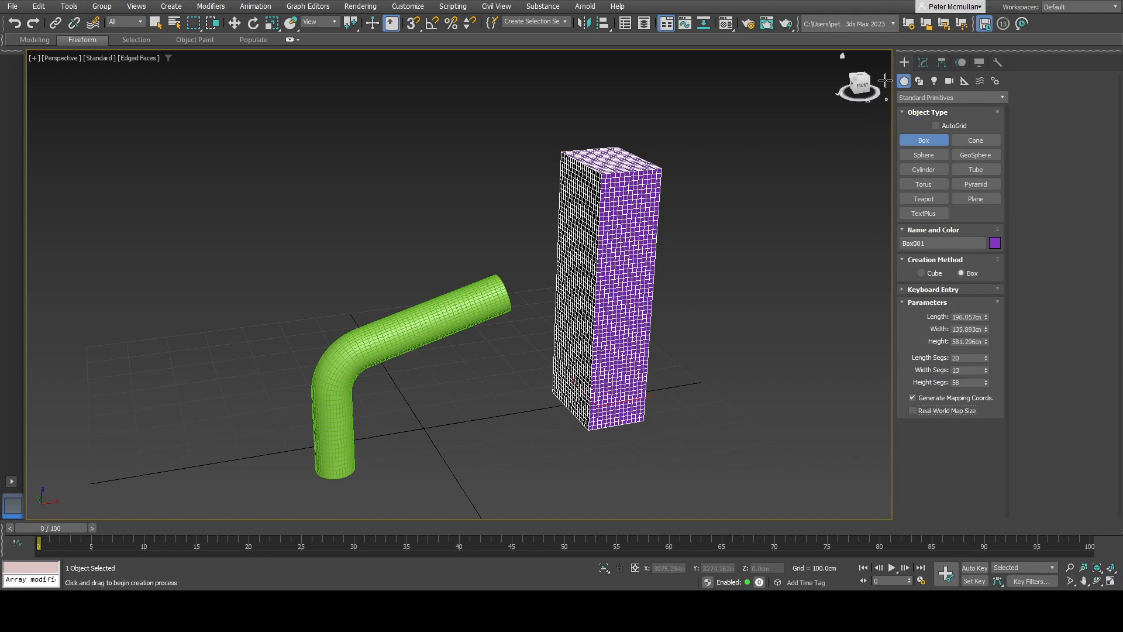
- Apply a Twist modifier to the box with an angle of 550 degrees about the Z axis
left_click(922, 63)
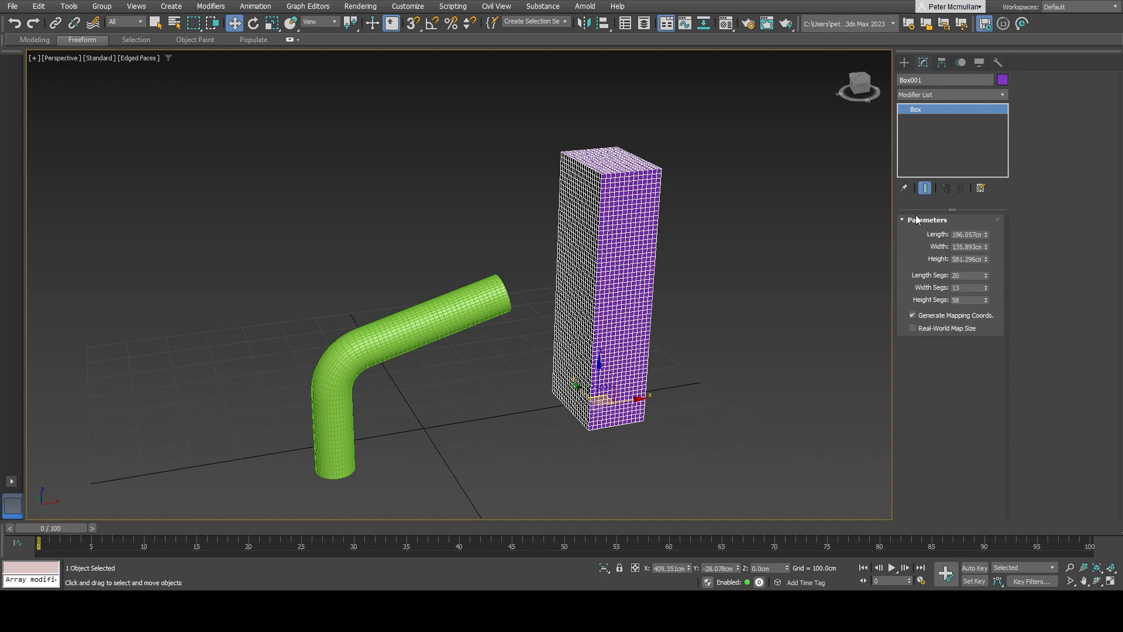
left_click(1003, 94)
left_click(928, 543)
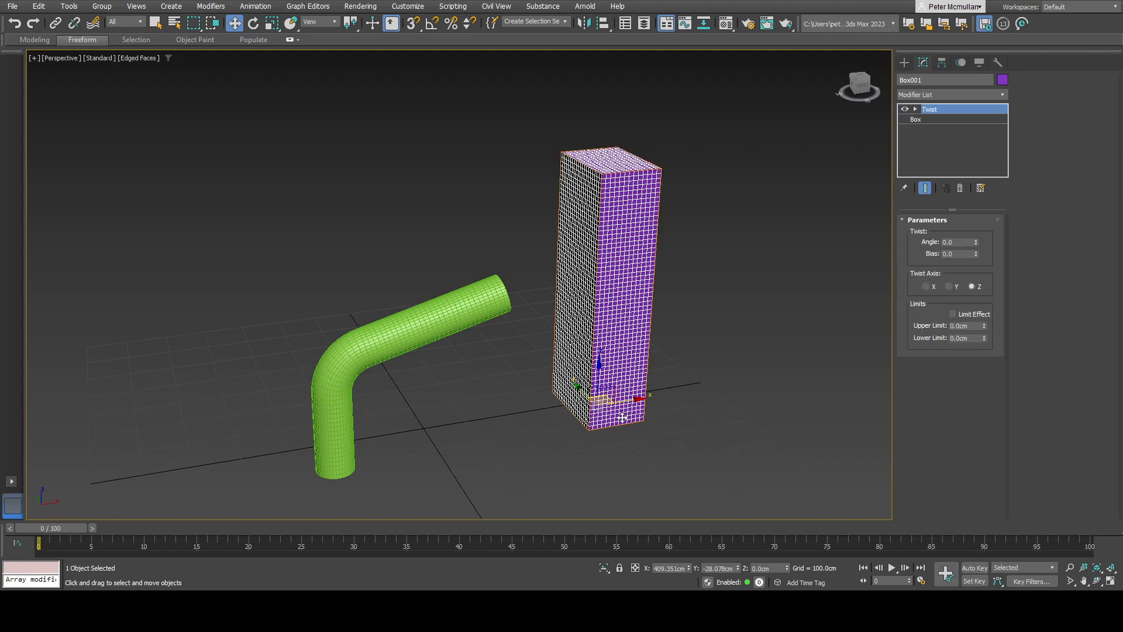
middle_click_drag(637, 354, 633, 328, "alt")
left_click_drag(978, 241, 907, 193)
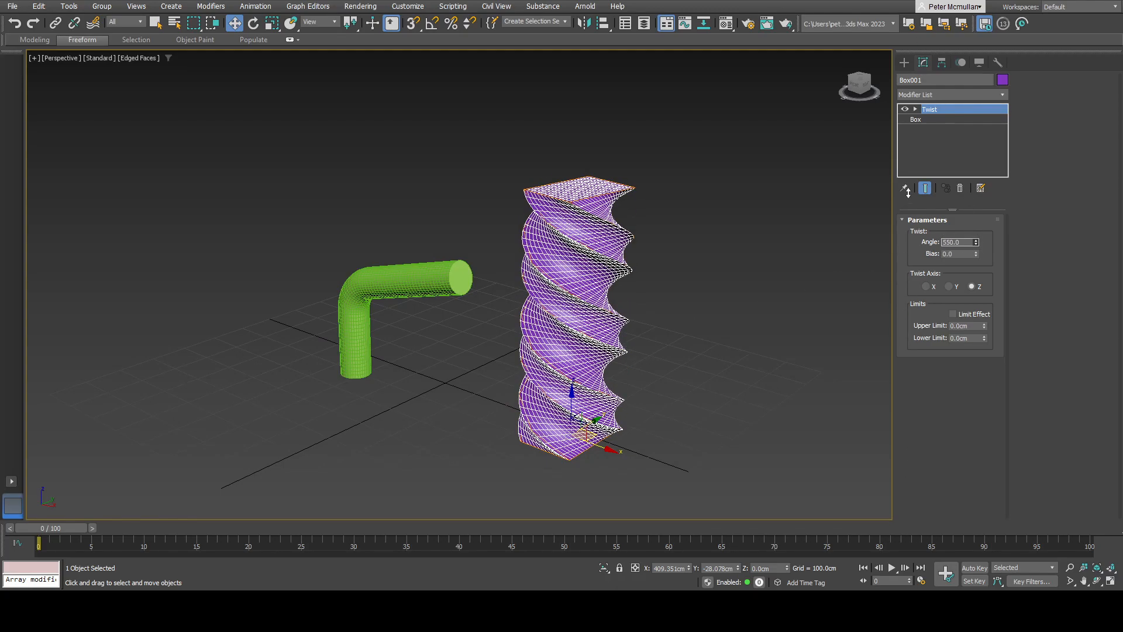
- Enable Limit Effect on the Twist modifier and raise its center to about Z 251 cm
middle_click_drag(606, 334, 633, 320, "alt")
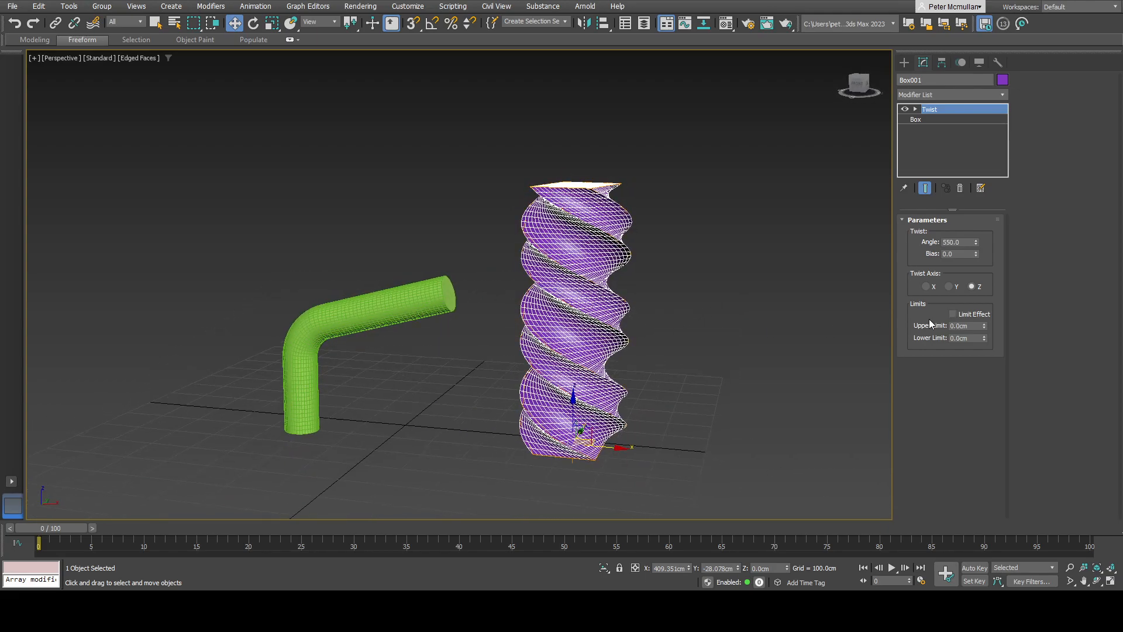
left_click(952, 315)
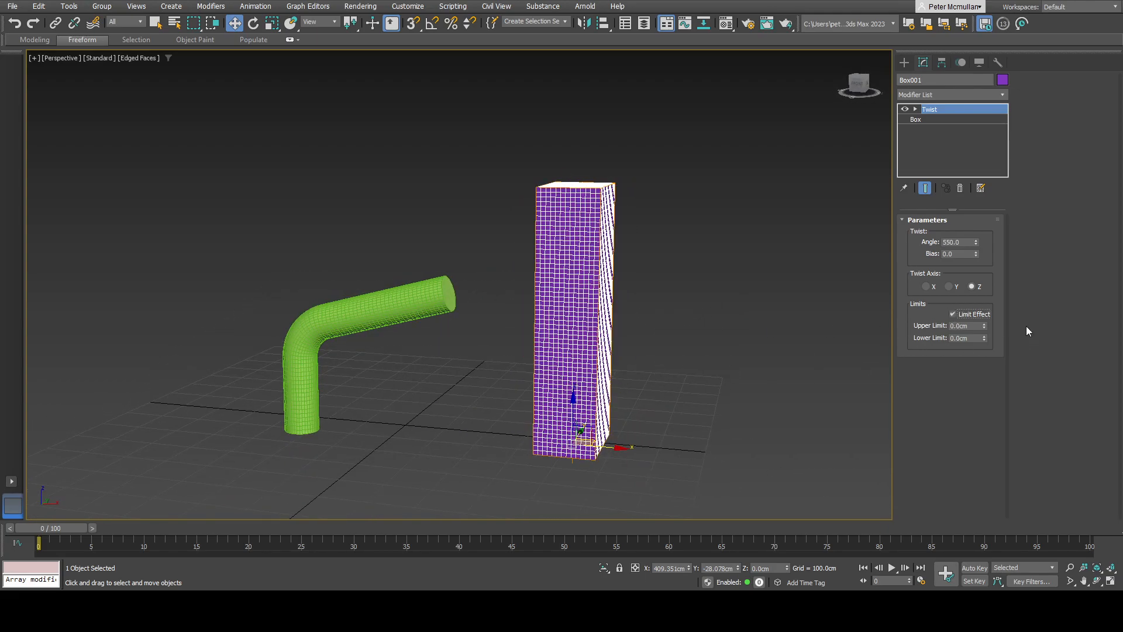
left_click(916, 110)
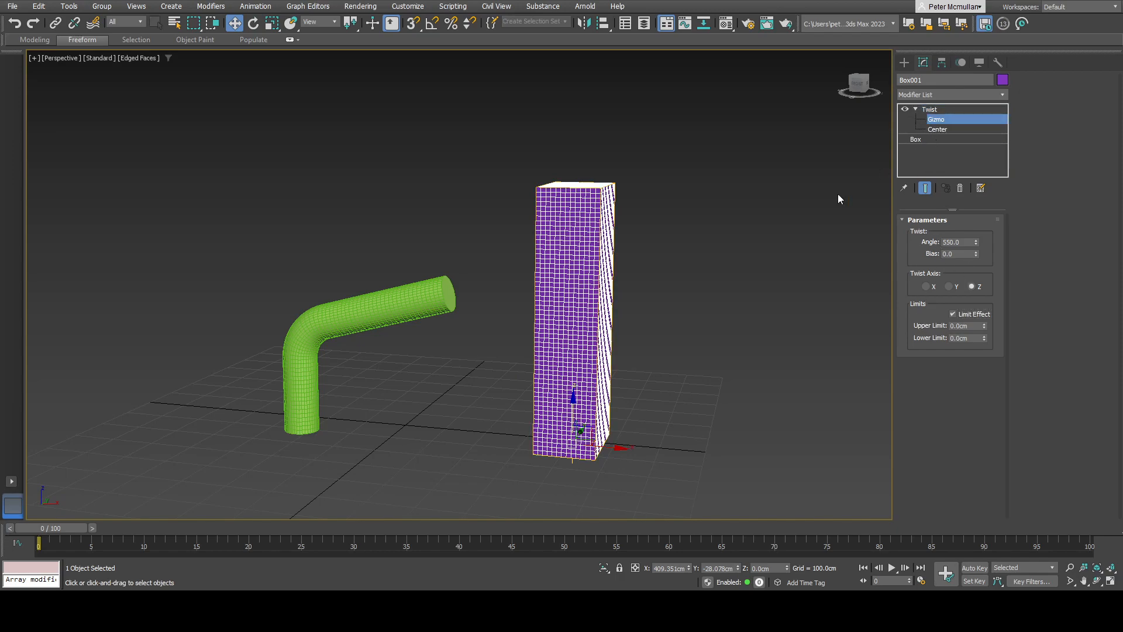
left_click(938, 129)
left_click_drag(575, 406, 576, 301)
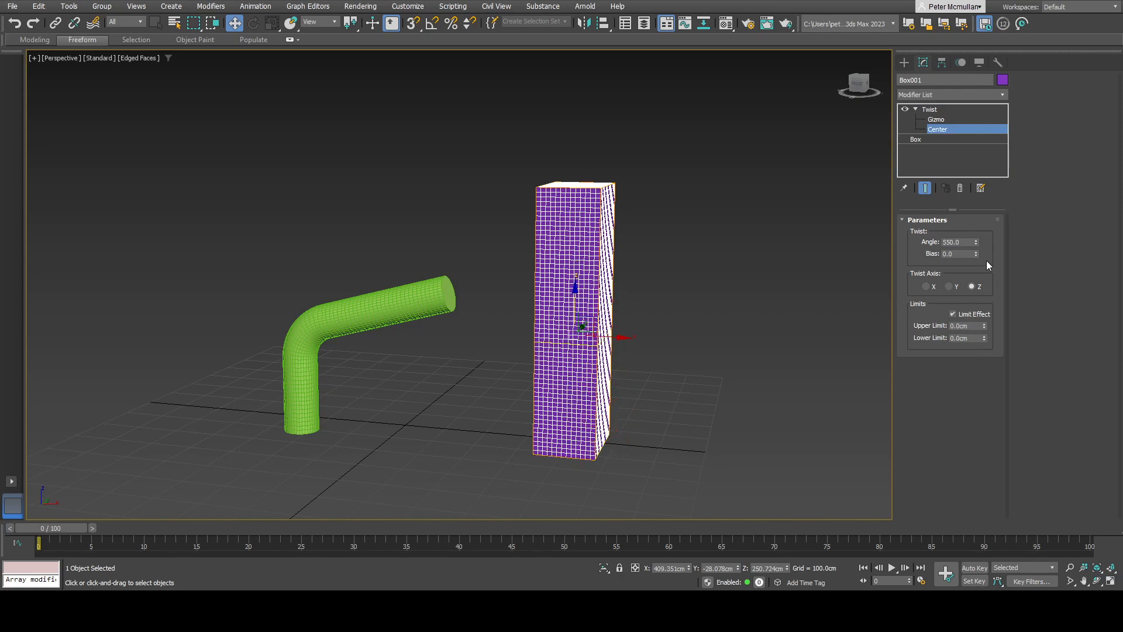
- Set the Twist limits to 446.9 cm upper and 428.5 cm lower, and raise the box about 54 cm
left_click_drag(984, 338, 162, 243)
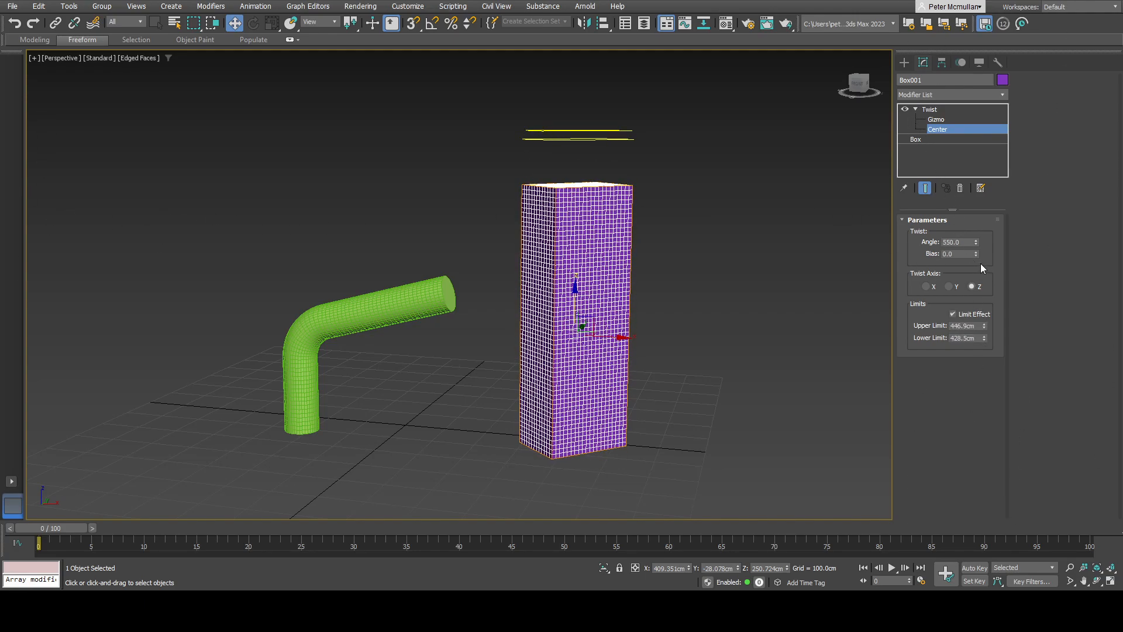
left_click_drag(572, 405, 574, 382)
- Lower the Twist gizmo to about Z -152 cm and set the upper limit to 670.35 cm to twist only the box's middle
left_click(938, 123)
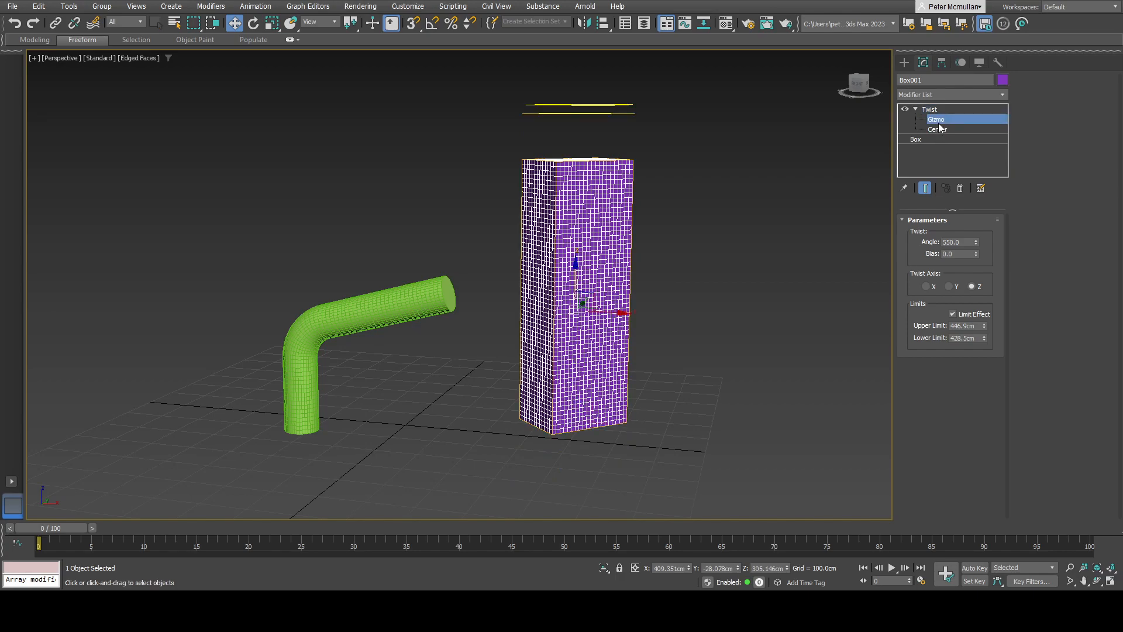
left_click_drag(573, 276, 570, 468)
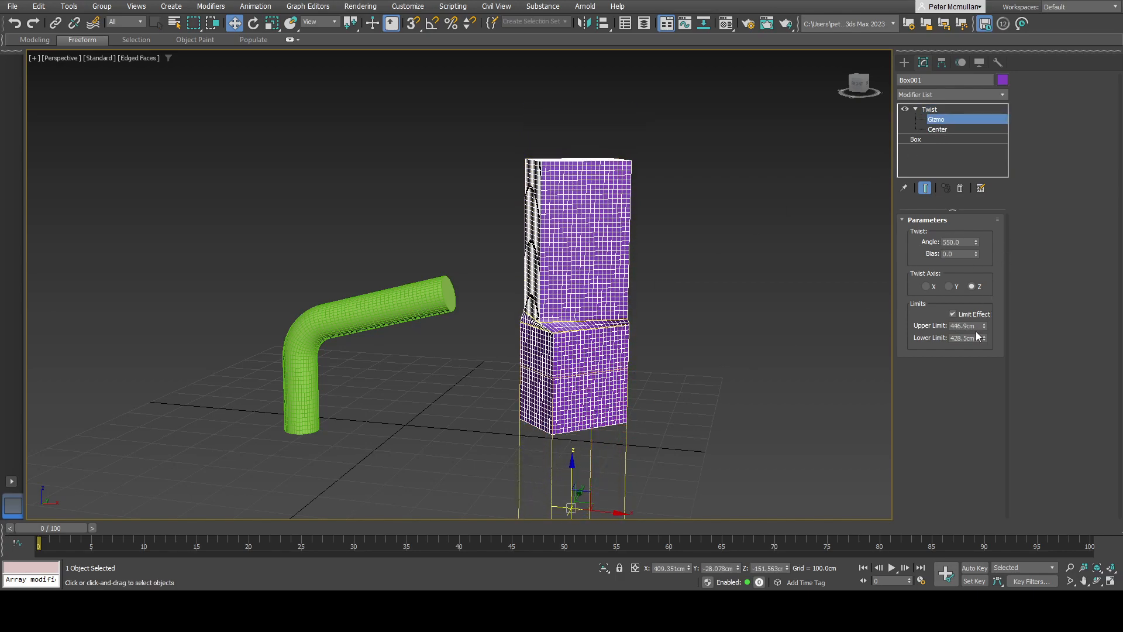
left_click_drag(984, 325, 974, 301)
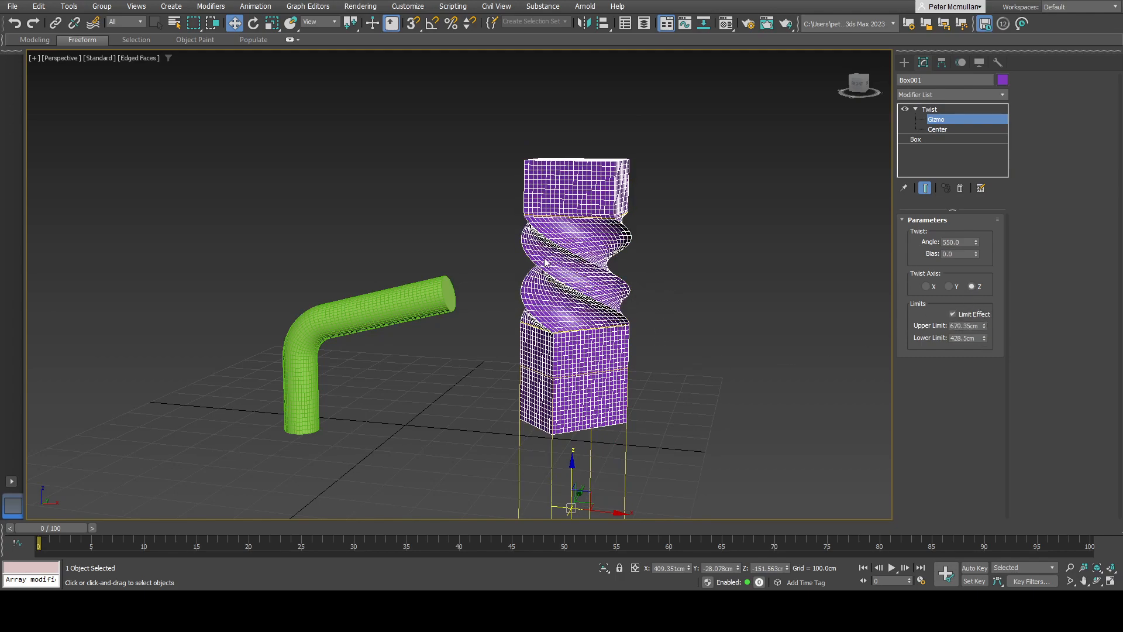
middle_click_drag(532, 443, 531, 415, "alt")
scroll(582, 371, "down", 3)
middle_click_drag(584, 373, 582, 286)
scroll(584, 286, "down", 3)
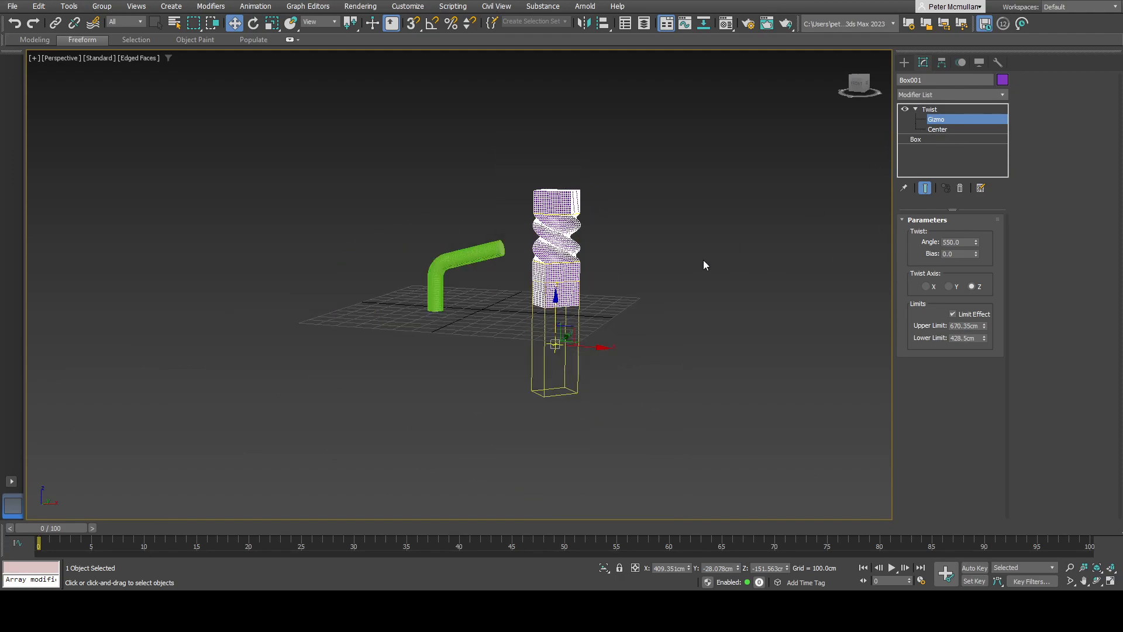
- Try moving the Twist gizmo off the box's axis, undo the move, and try rotating the gizmo
left_click_drag(560, 312, 555, 344)
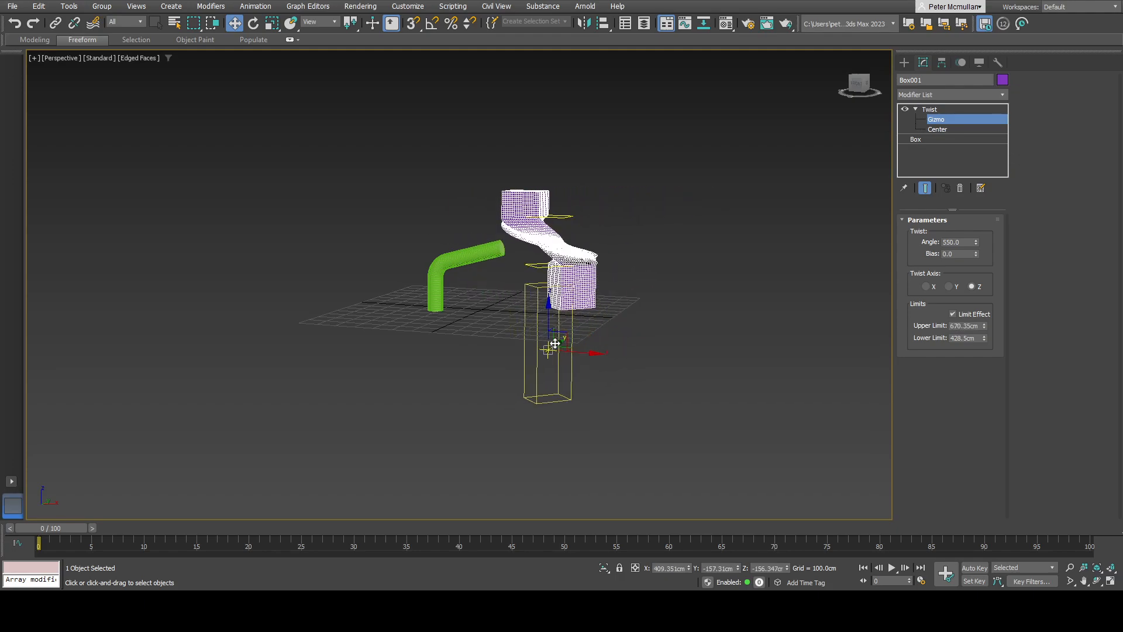
key("ctrl+z")
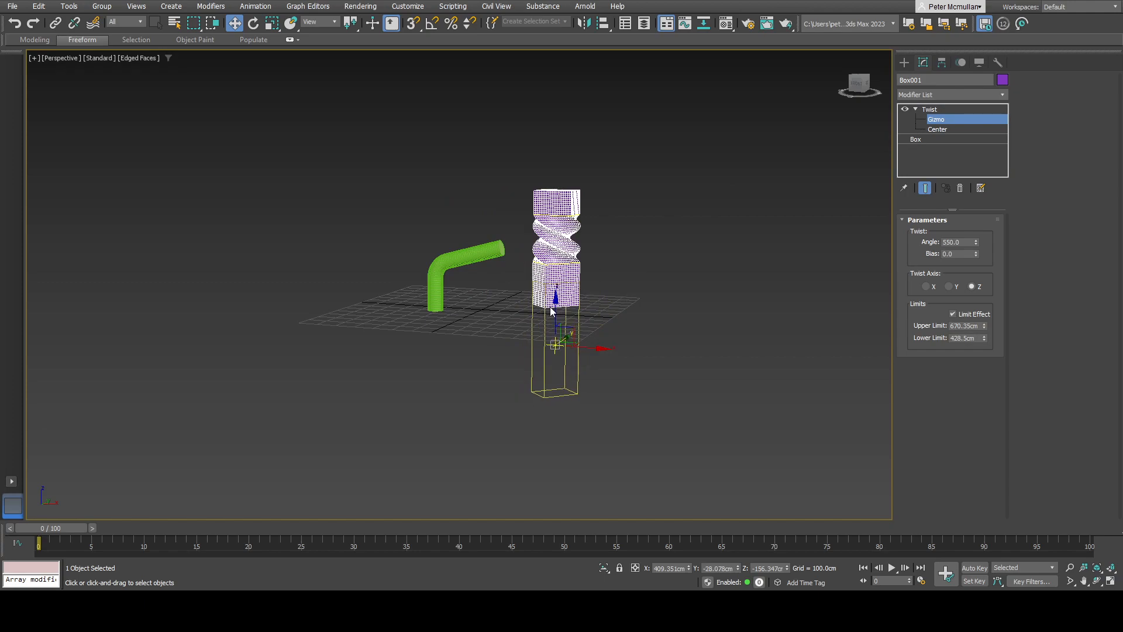
mouse_move(554, 308)
left_mouse_down()
mouse_move(557, 337)
mouse_move(555, 306)
left_mouse_up()
key("e")
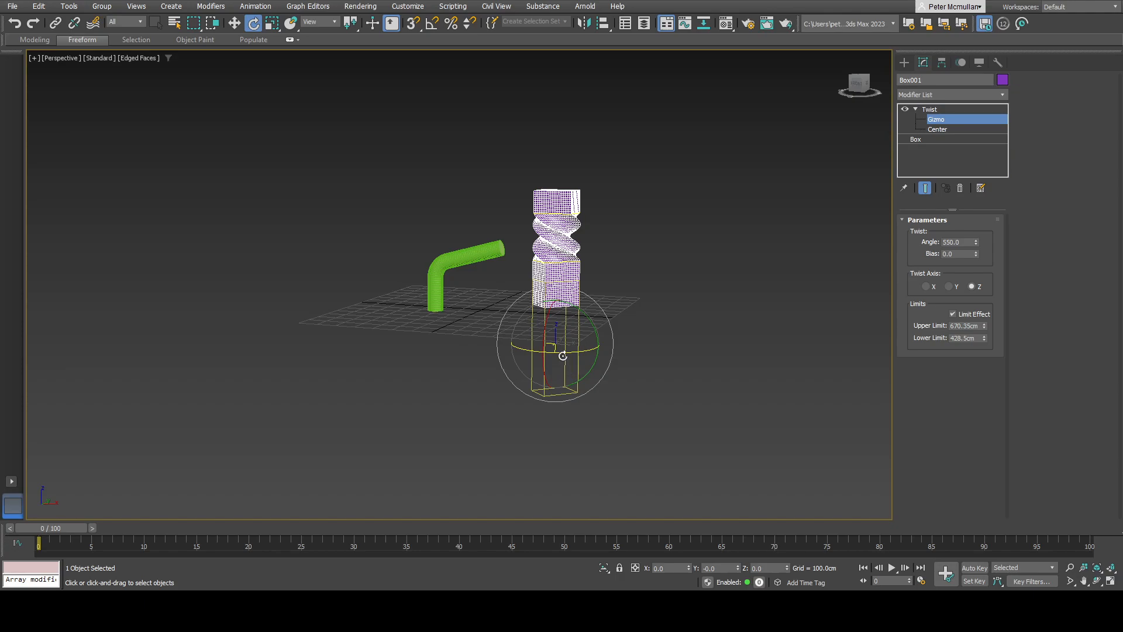
left_click_drag(597, 347, 582, 317)
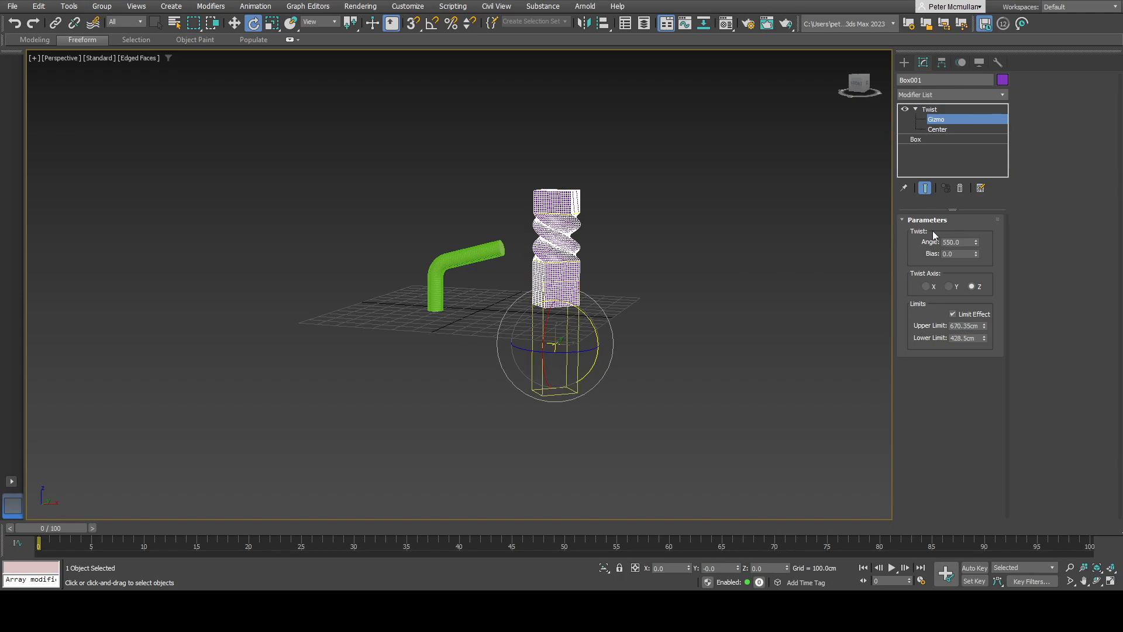
- Set the Twist bias to 64 and inspect the box shaded in the front view
left_click_drag(973, 254, 972, 178)
middle_click_drag(627, 227, 573, 270)
scroll(626, 258, "up", 3)
key("f")
scroll(568, 263, "up", 6)
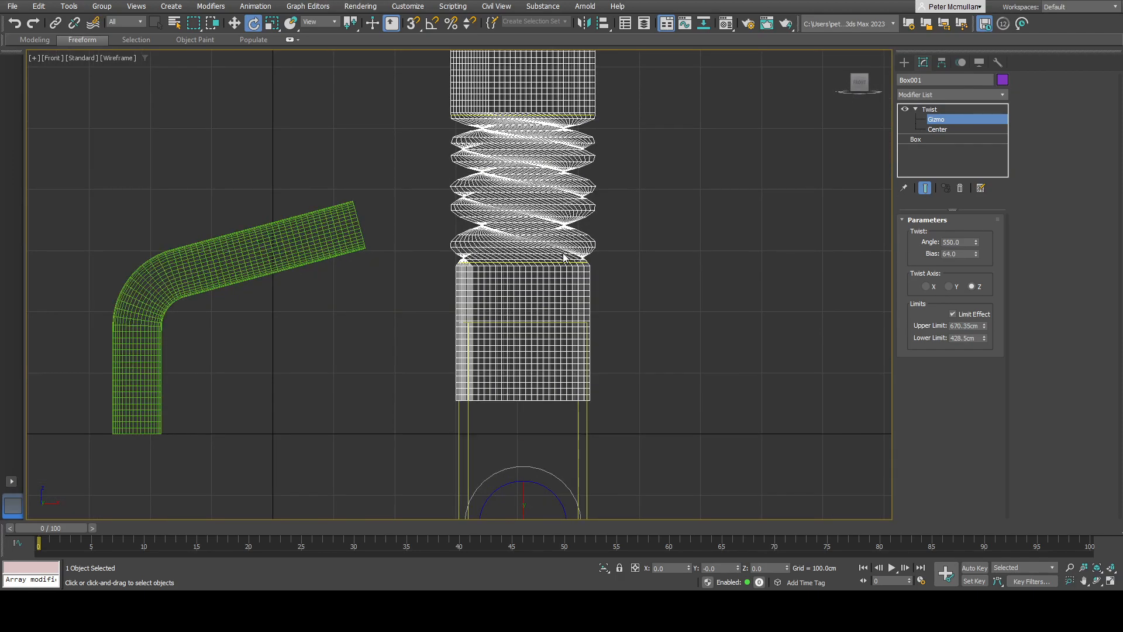
key("F3")
middle_click_drag(539, 214, 544, 256)
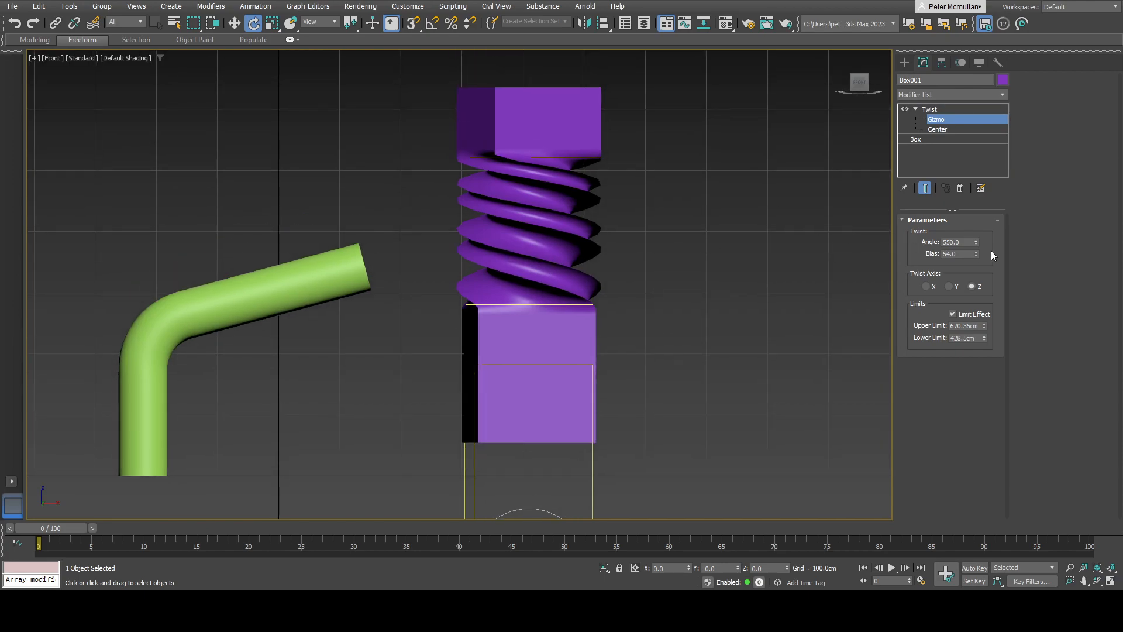
- Lower the Twist bias to about -15 and reset it to 0
left_click_drag(975, 257, 974, 351)
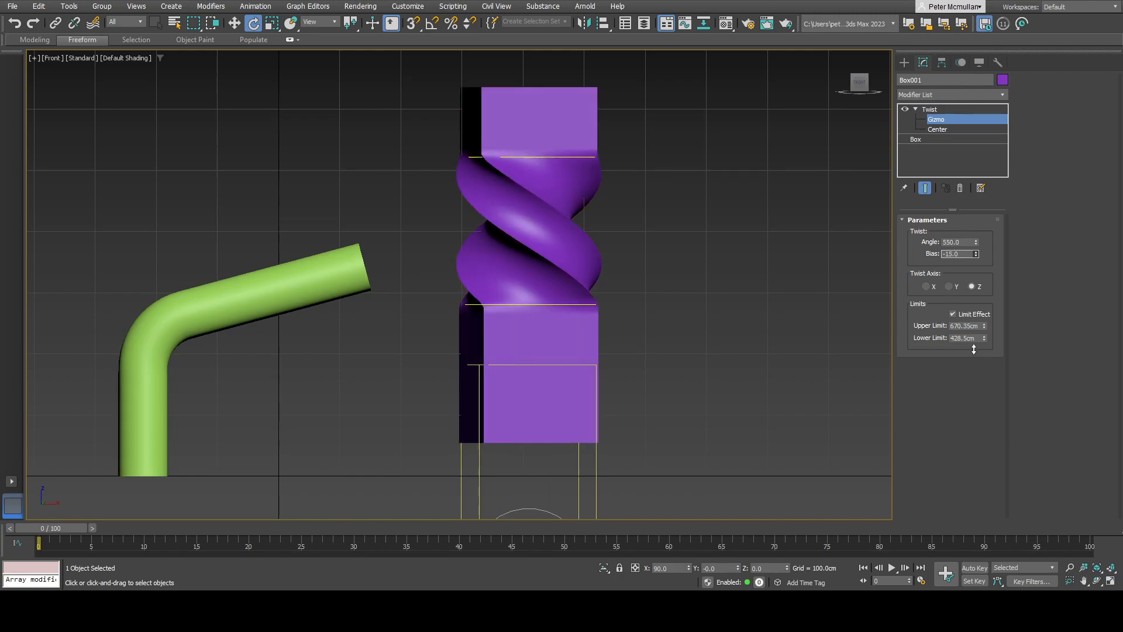
right_click(973, 351)
scroll(637, 288, "down", 2)
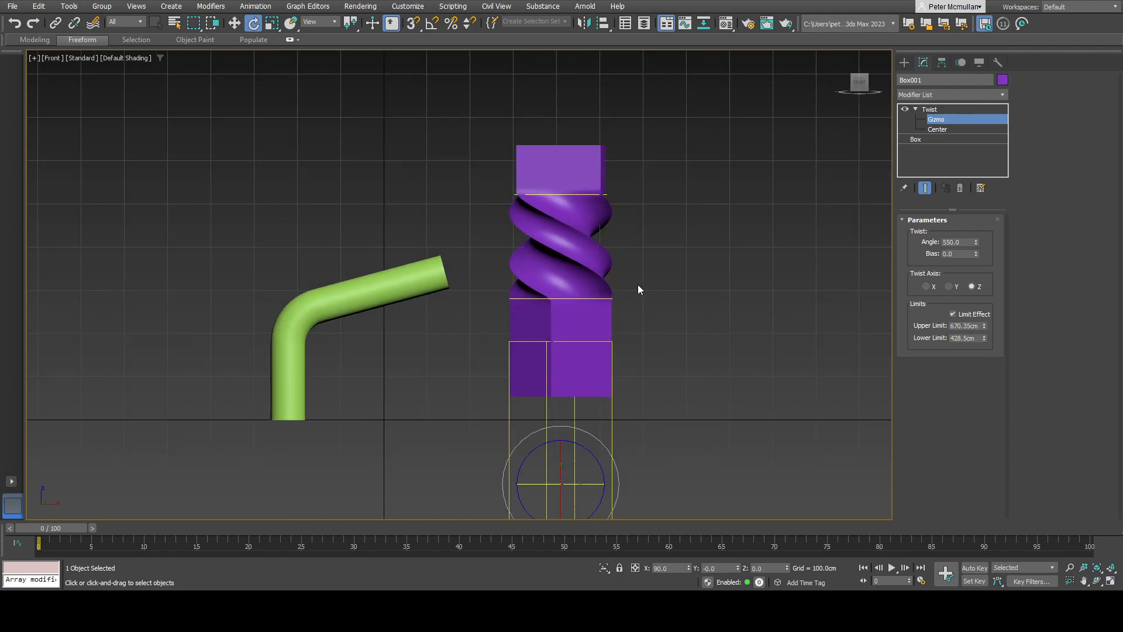
- Create a GeoSphere about 195 cm in radius beside the twisted box and display edged faces
middle_click_drag(629, 285, 731, 281, "alt")
left_click(904, 62)
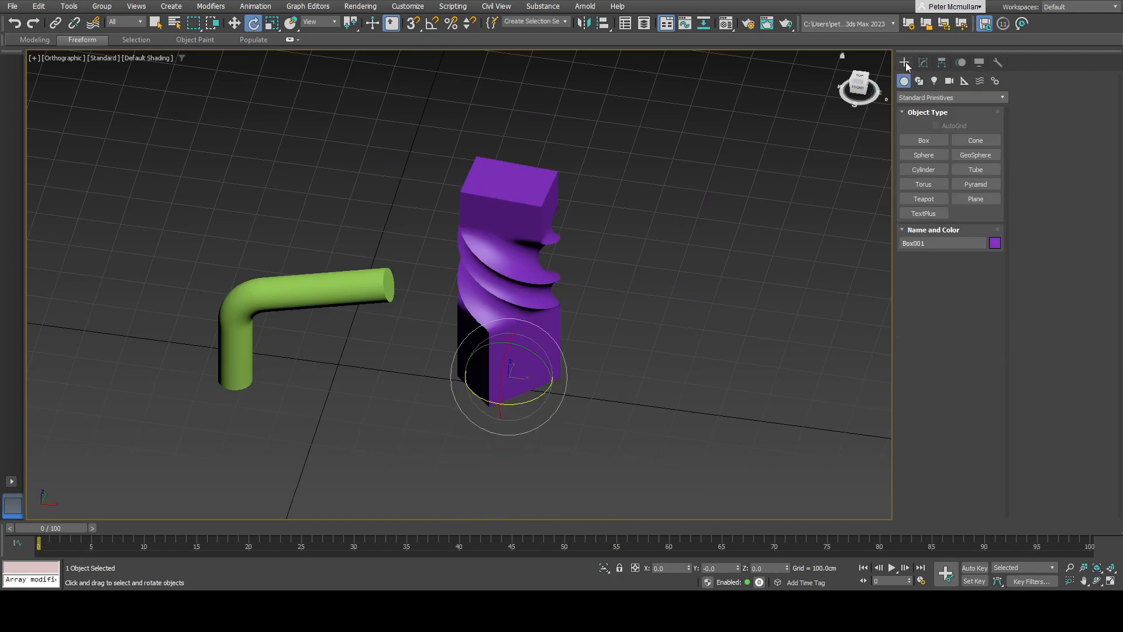
left_click(975, 155)
left_click_drag(654, 390, 681, 430)
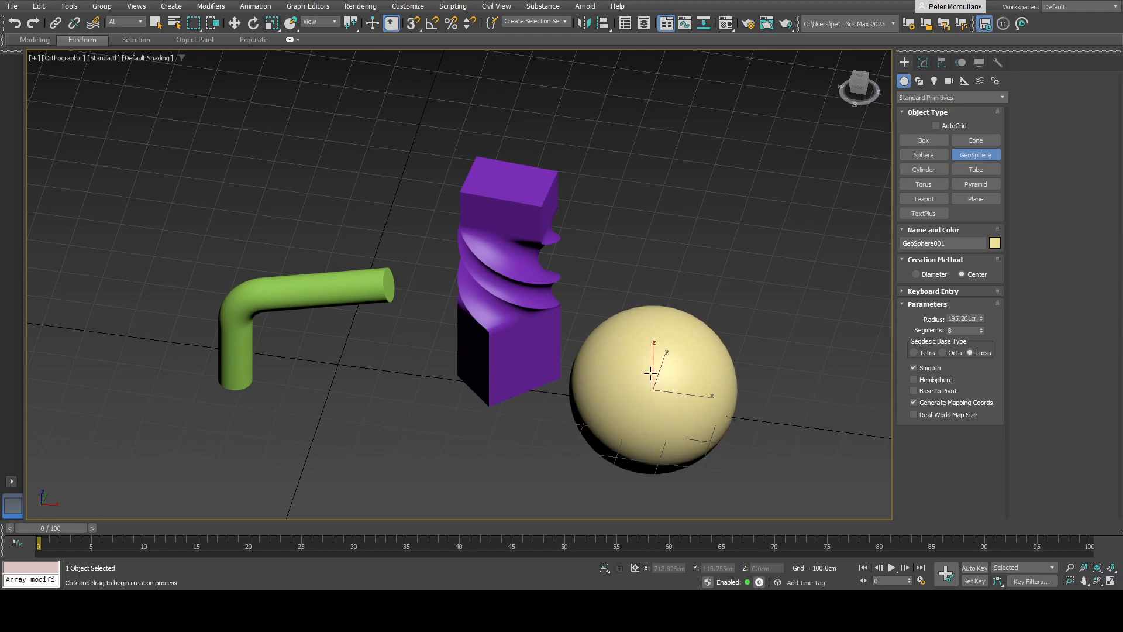
key("F3")
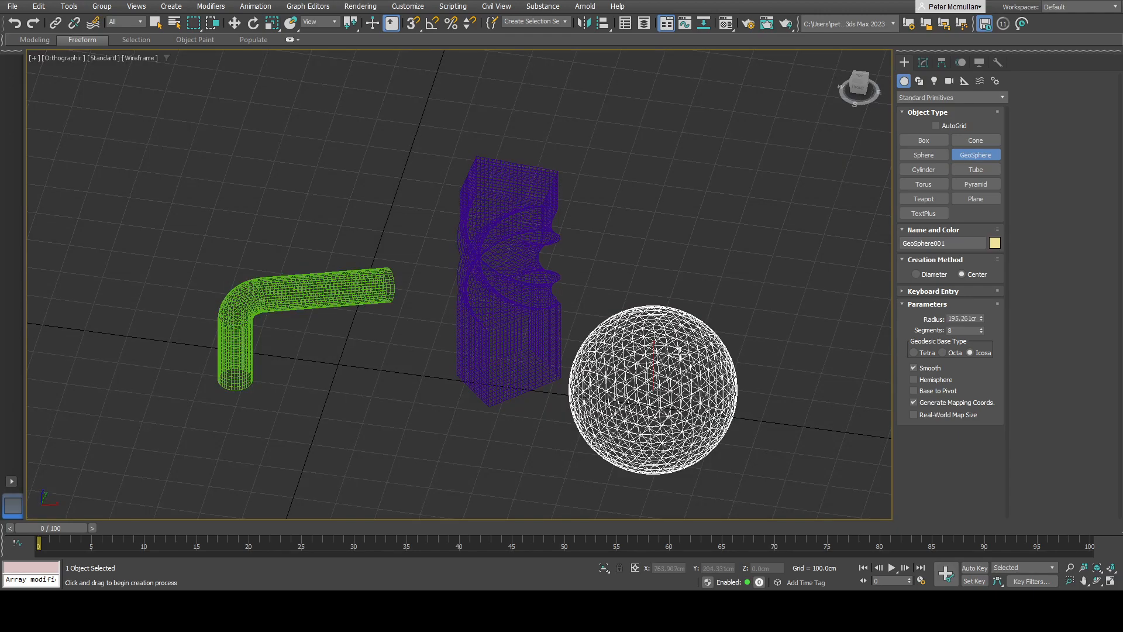
key("F3")
key("alt")
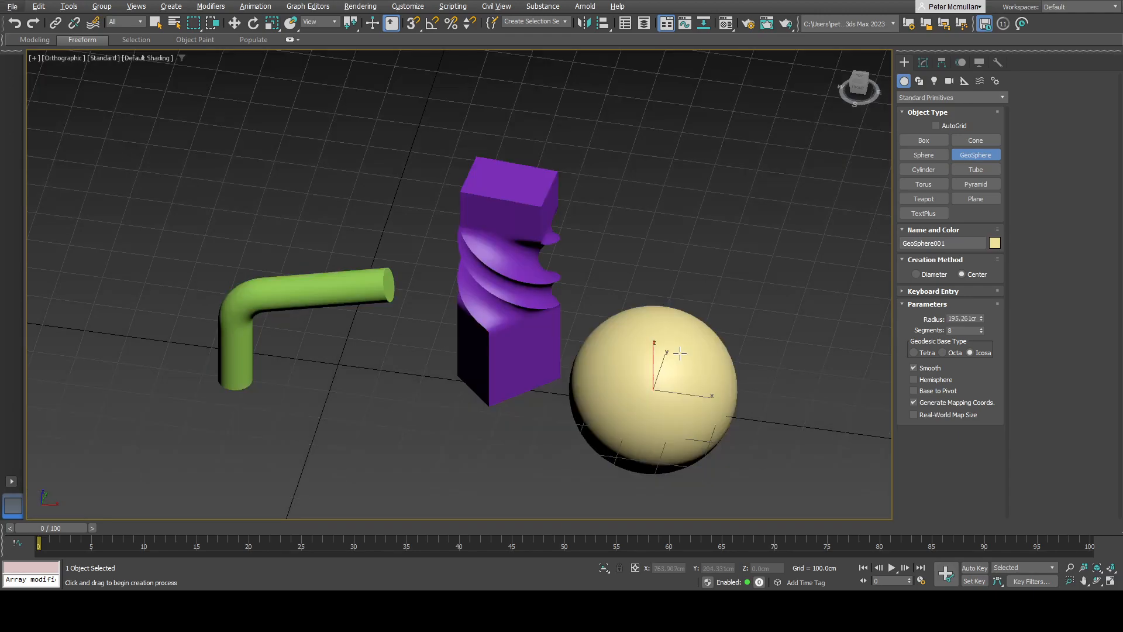
middle_click_drag(678, 338, 680, 341)
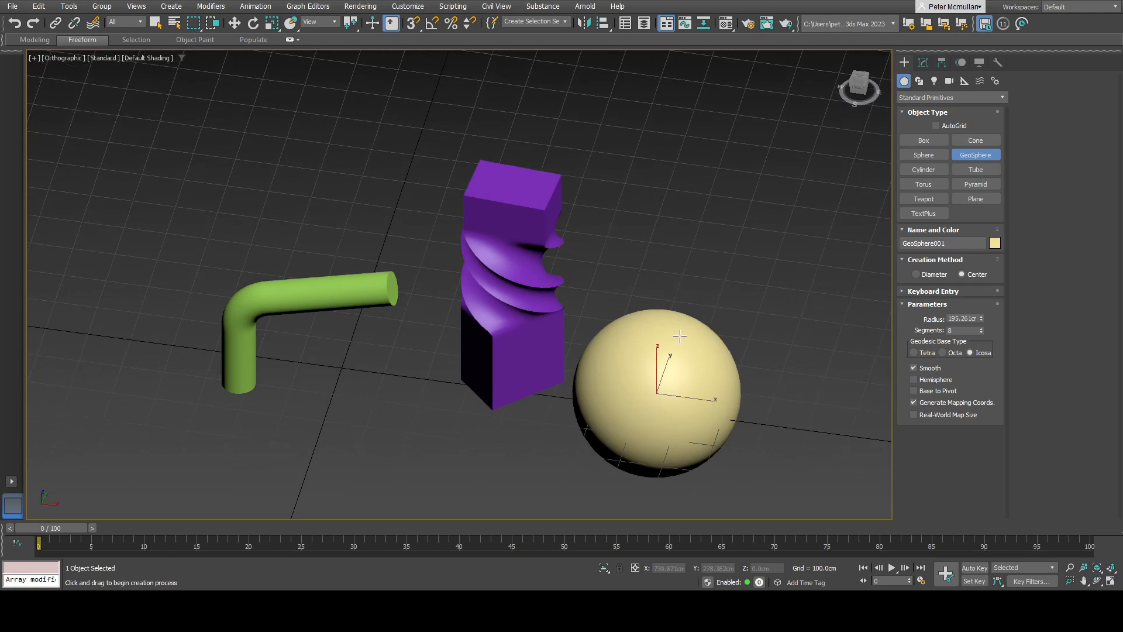
key("F4")
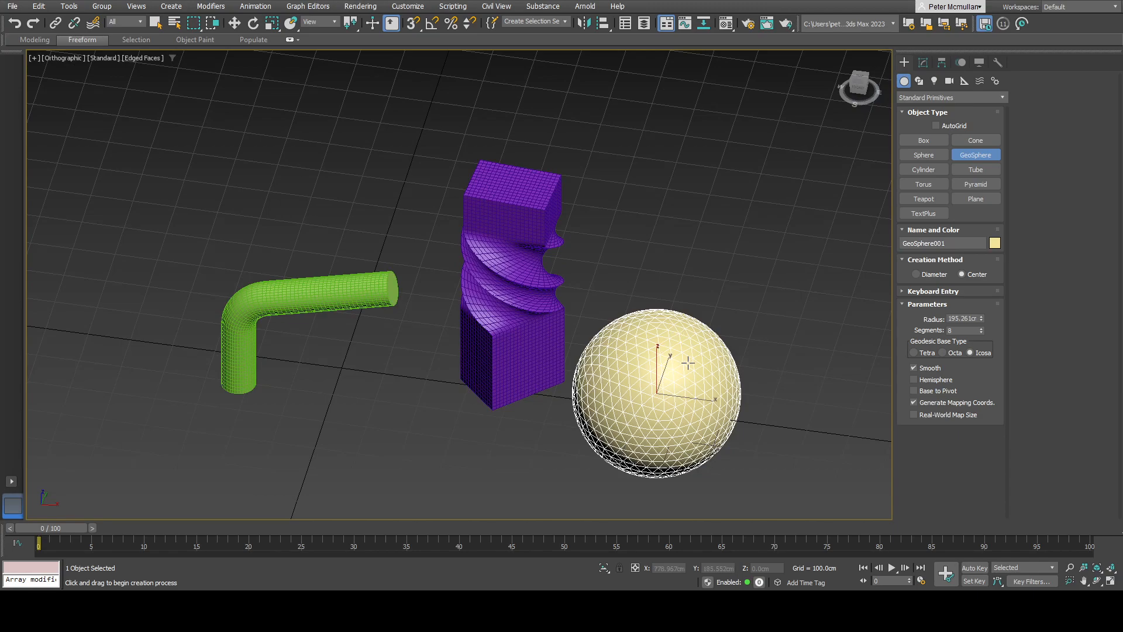
middle_click_drag(696, 367, 675, 323, "alt")
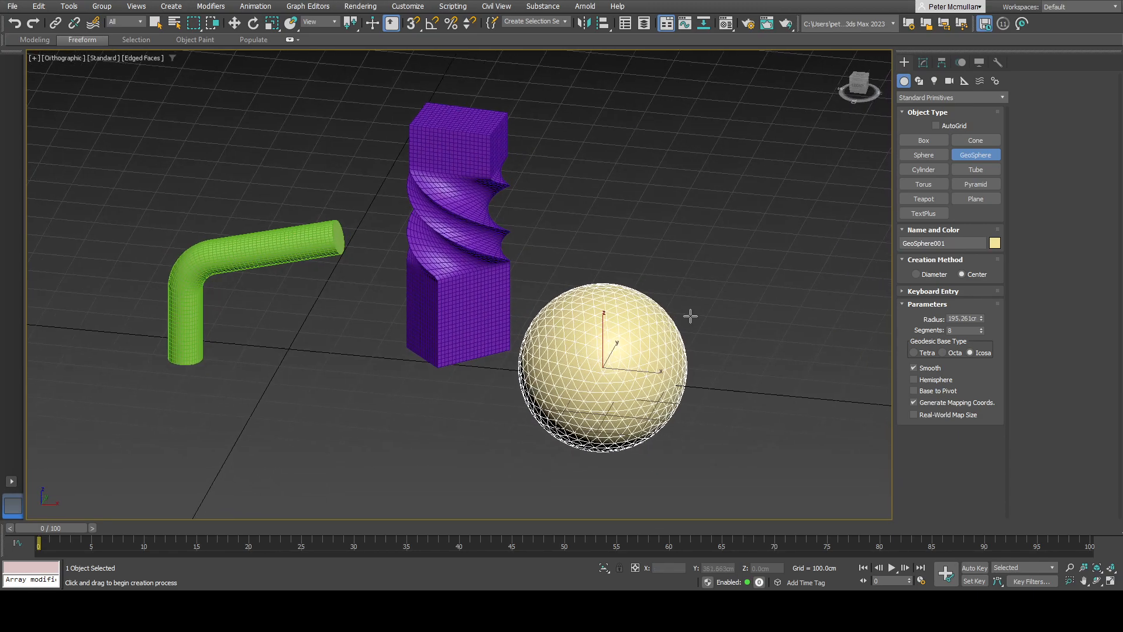
- Apply a Noise modifier to the GeoSphere and frame it closely in the perspective view
left_click(924, 64)
key("e")
left_click(1003, 95)
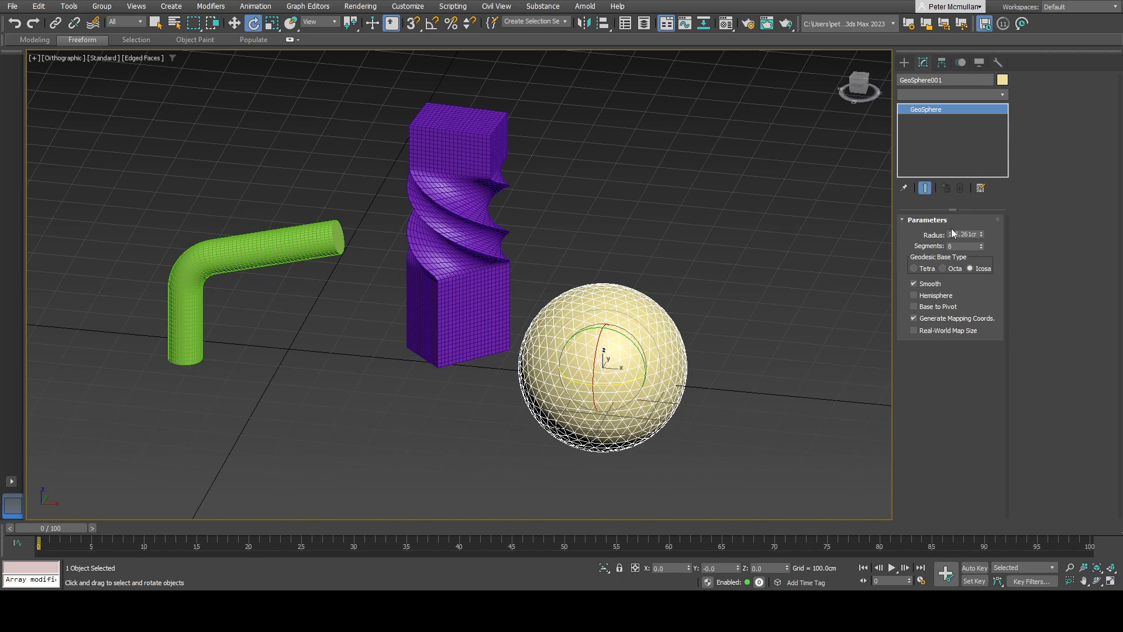
left_click(917, 184)
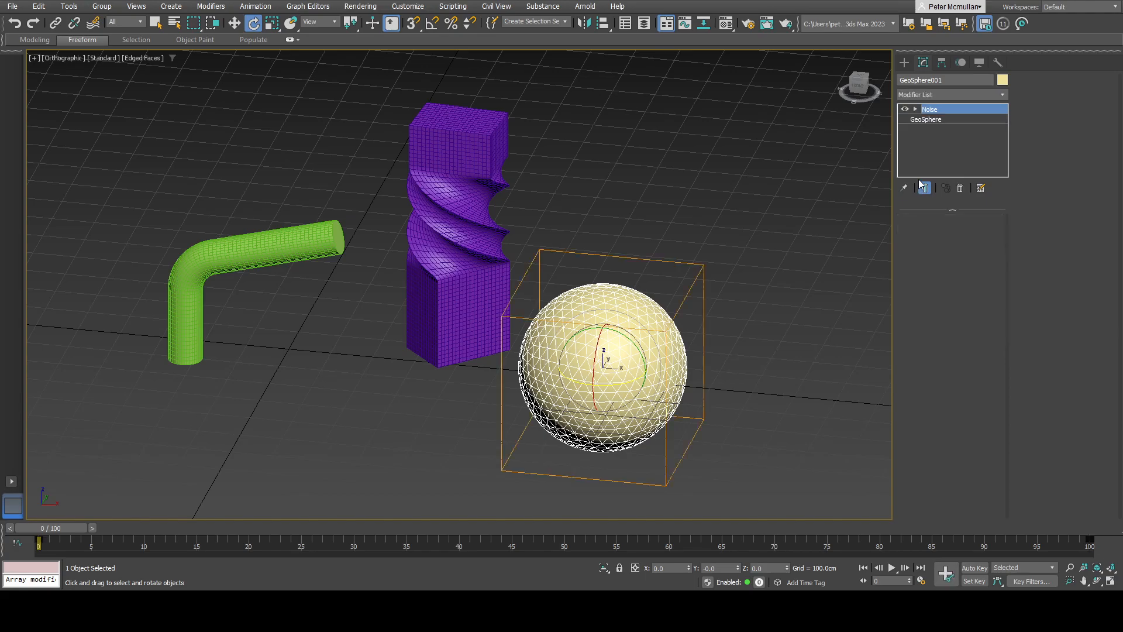
middle_click_drag(643, 316, 630, 326, "alt")
key("p")
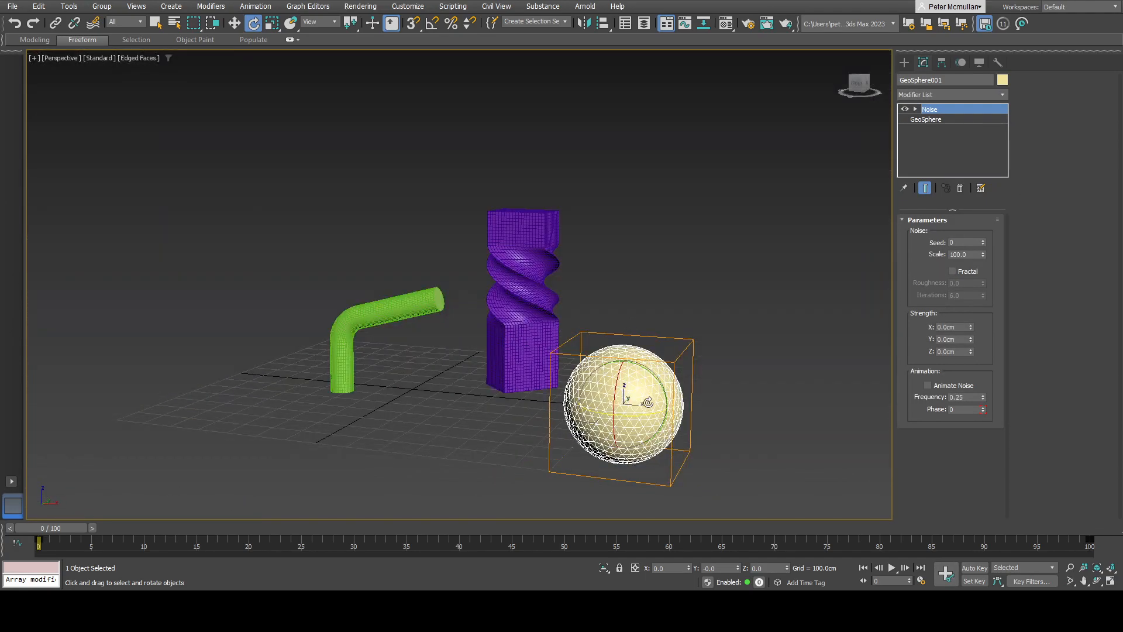
scroll(608, 333, "up", 8)
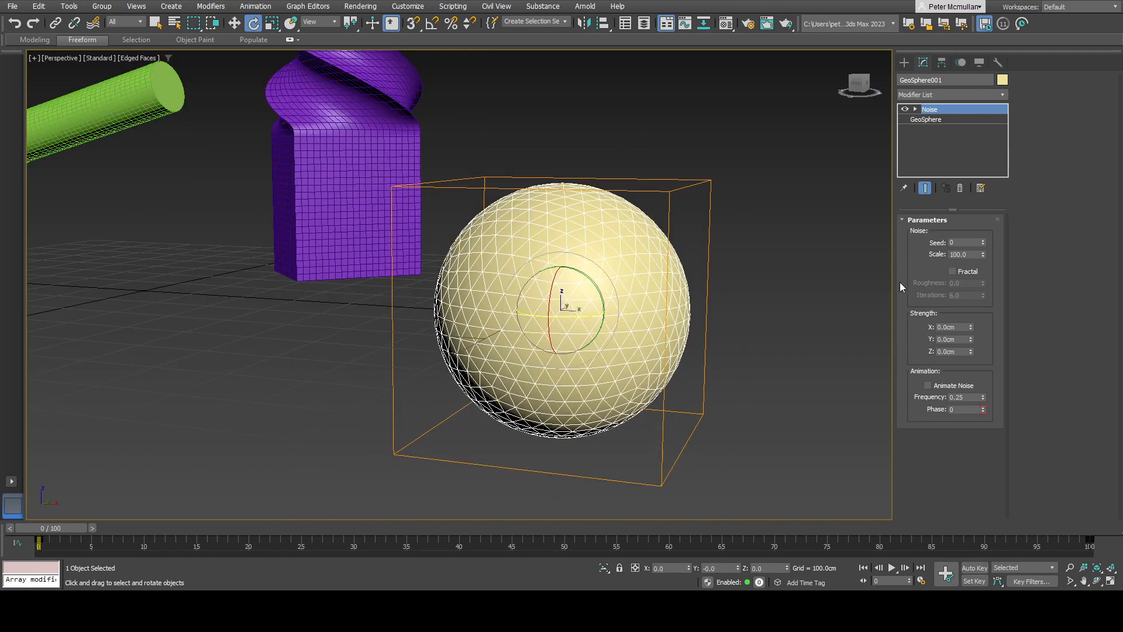
- Raise the GeoSphere's base segments to 46, return to the Noise modifier and hide the edged faces
left_click(926, 119)
left_click_drag(980, 248, 979, 210)
left_click(929, 109)
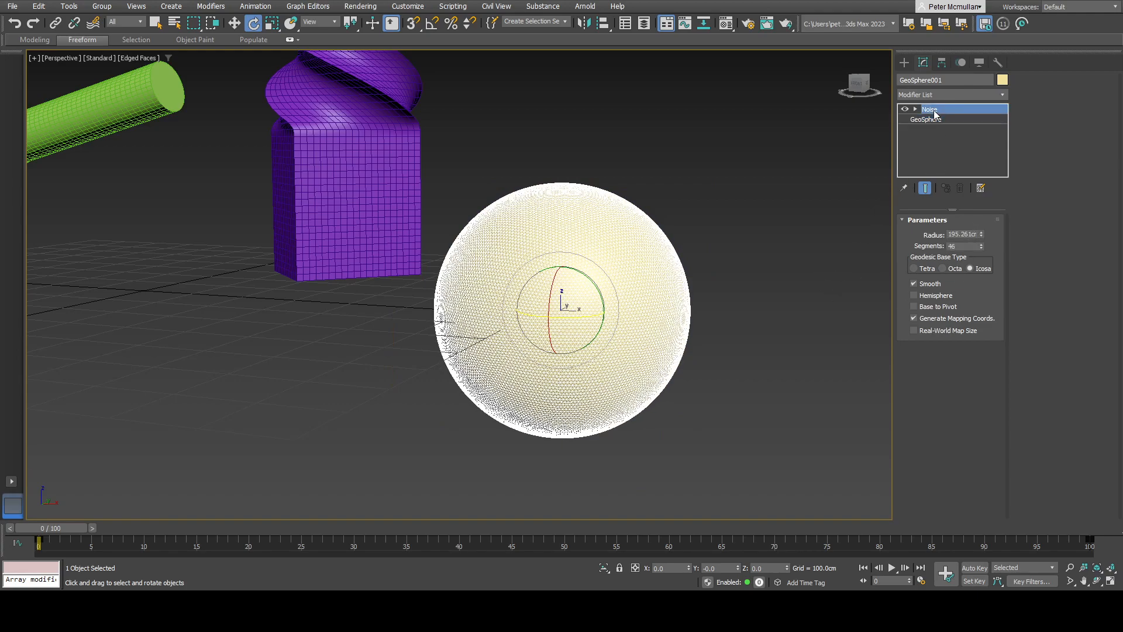
middle_click_drag(672, 306, 678, 308, "alt")
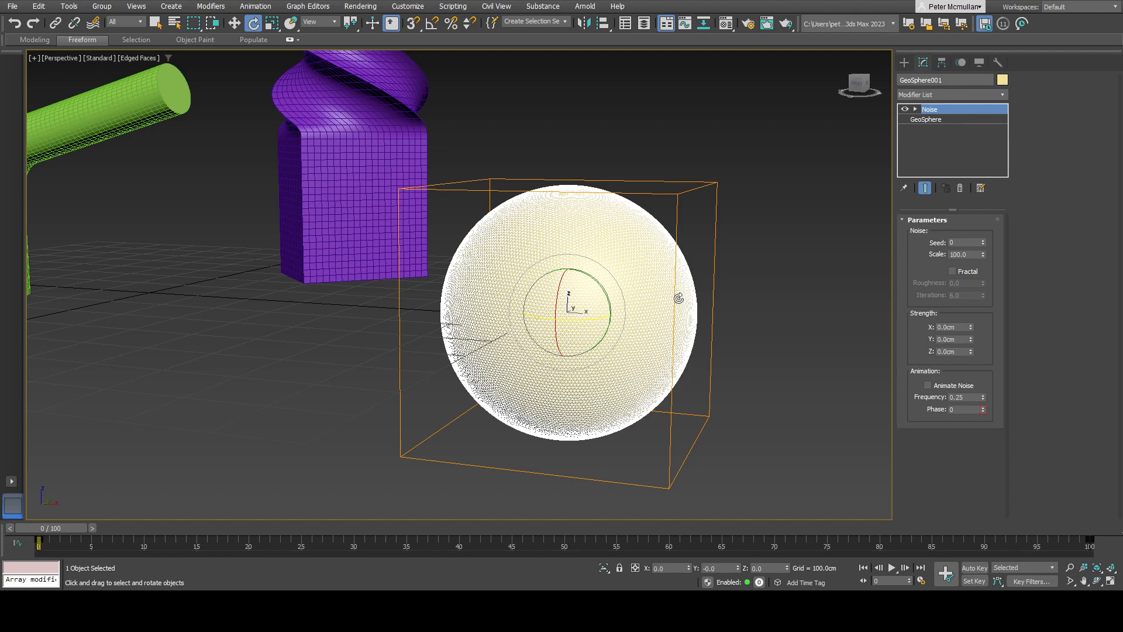
key("F4")
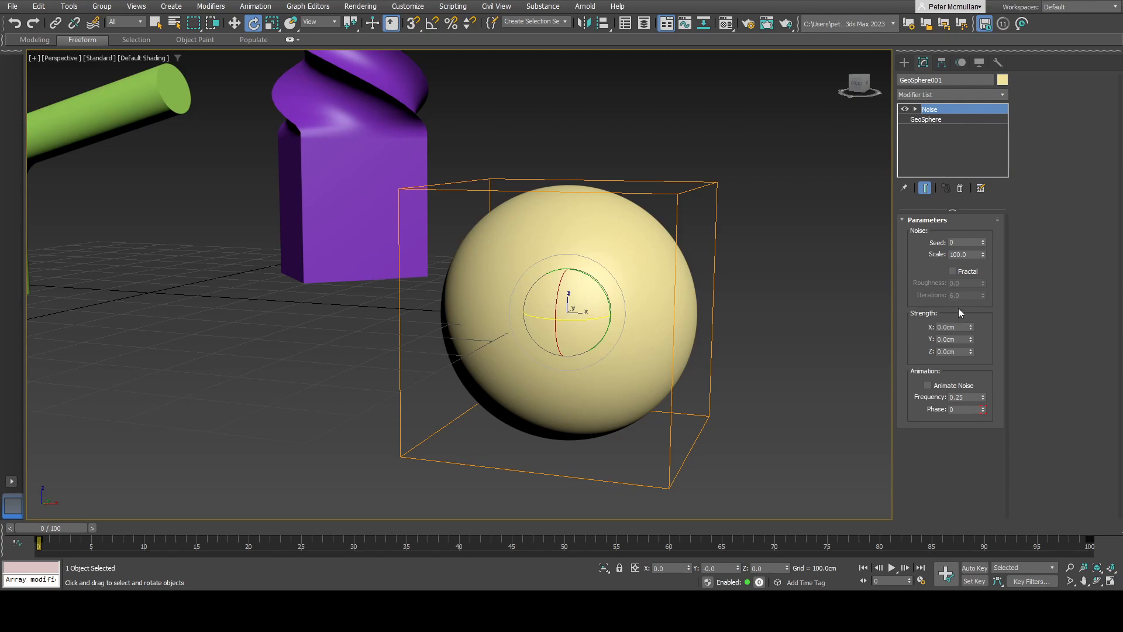
- Set the Noise strength to 50 cm on the X, Y and Z axes
left_click_drag(958, 326, 921, 326)
type("50")
key("Tab")
type("50")
key("Tab")
type("50")
key("Tab")
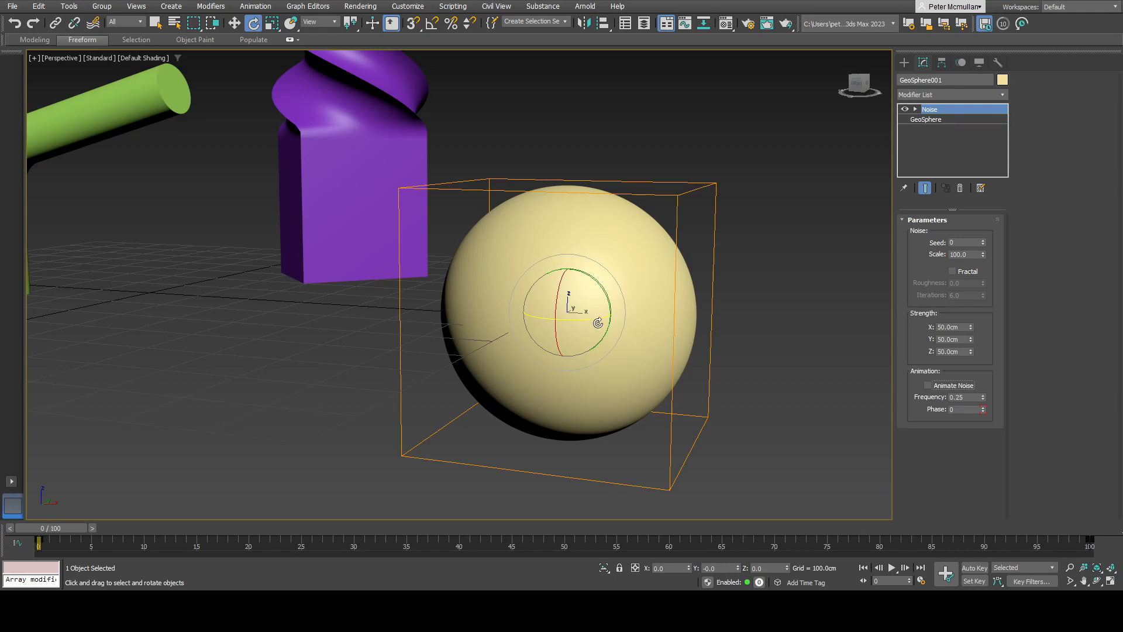
mouse_move(608, 309)
middle_mouse_down("alt")
mouse_move(621, 304)
mouse_move(606, 312)
middle_mouse_up("alt")
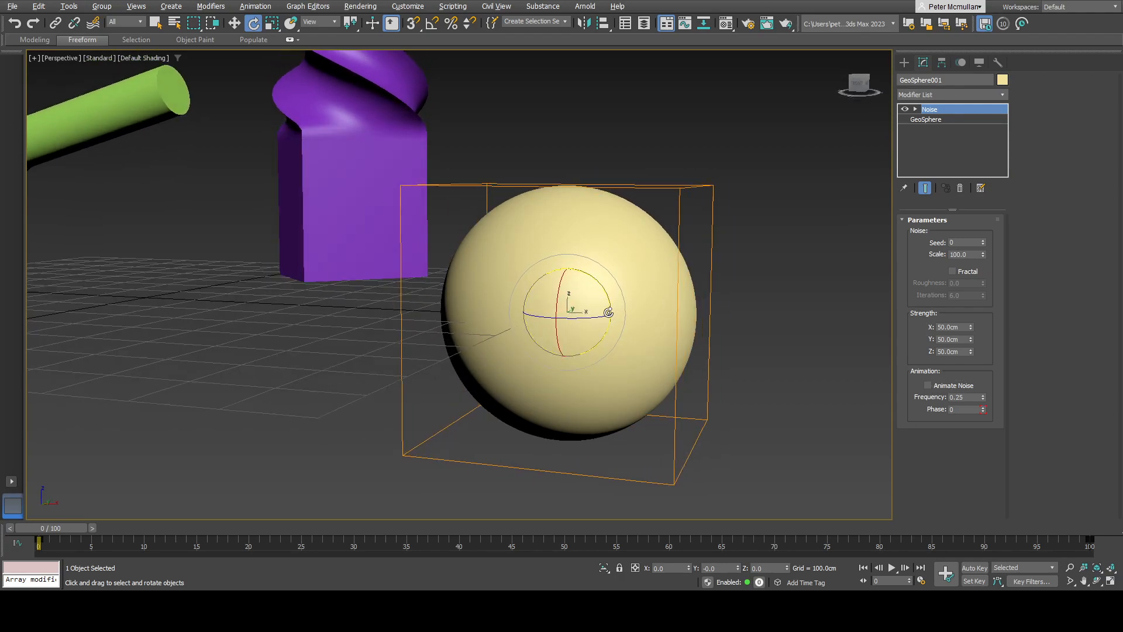
- Reduce the Noise scale to 0 and raise it to 4.92
left_click_drag(983, 256, 984, 315)
scroll(707, 314, "down", 10)
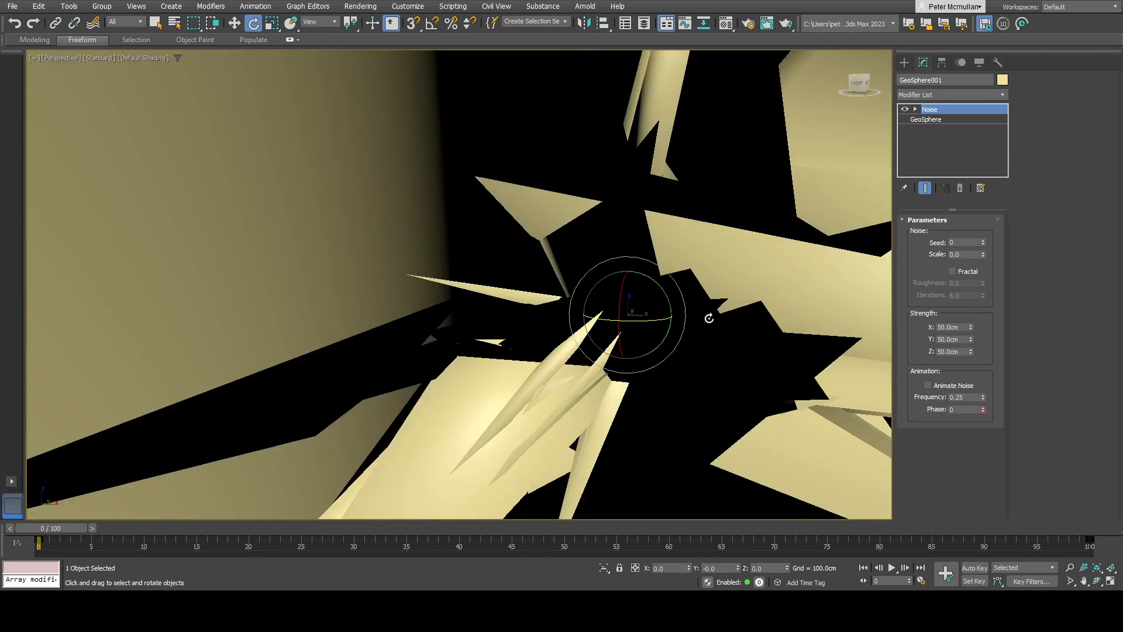
scroll(712, 316, "down", 3)
scroll(711, 315, "up", 10)
left_click_drag(984, 254, 881, 546)
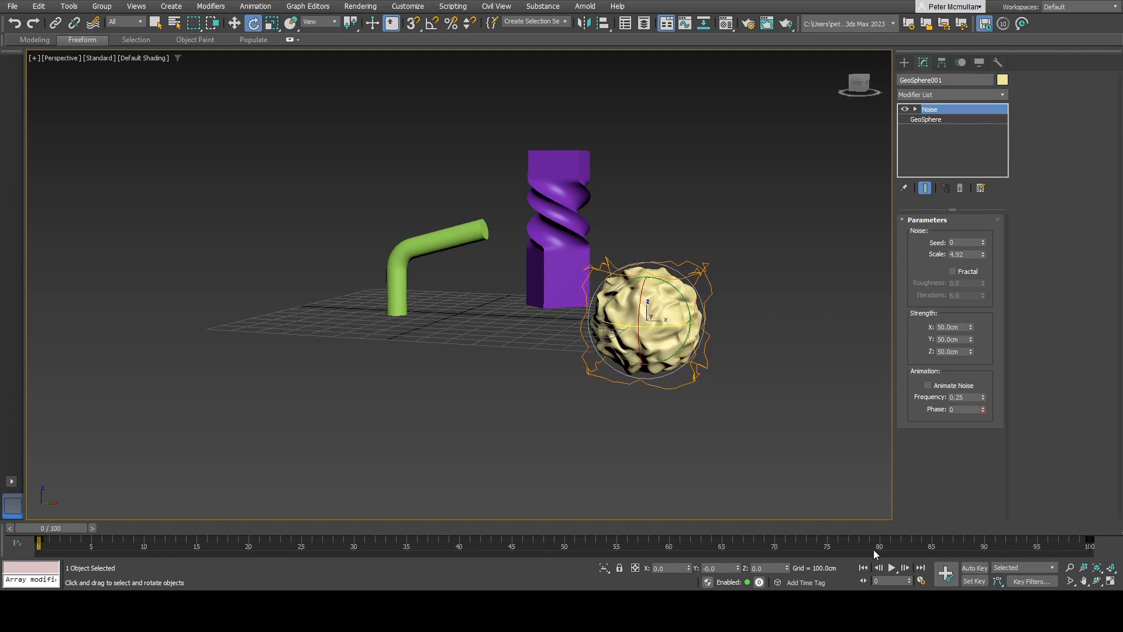
middle_click_drag(673, 375, 613, 373)
middle_click_drag(613, 304, 640, 357, "alt")
scroll(643, 321, "up", 5)
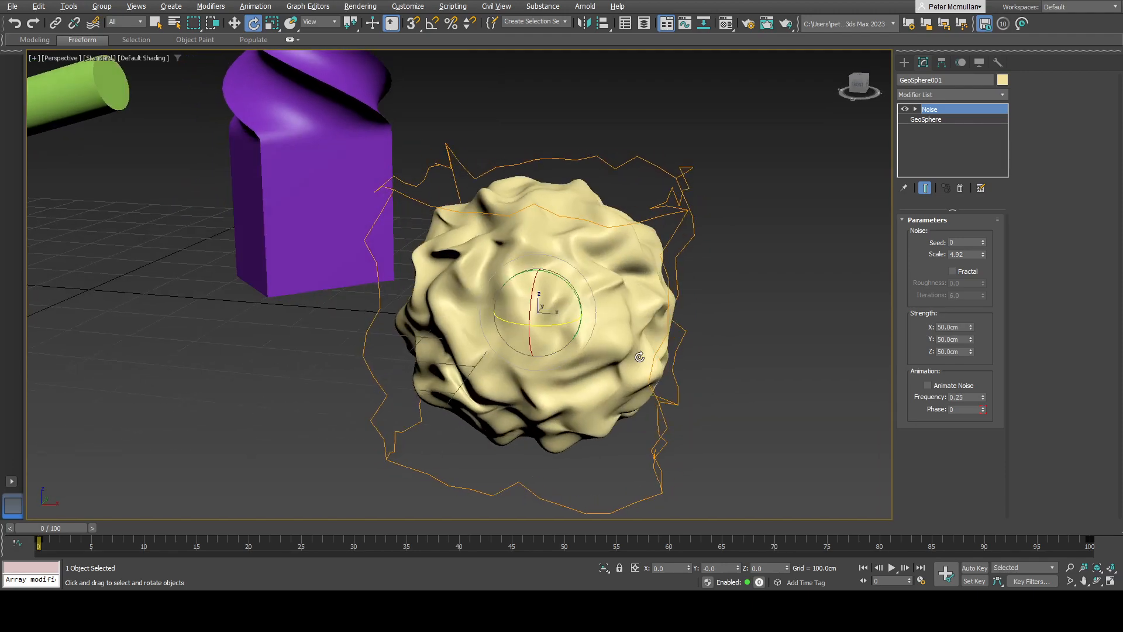
- Toggle the Fractal option on and off and raise the Noise scale to 7.478
left_click(967, 272)
left_click(967, 272)
left_click_drag(983, 256, 981, 222)
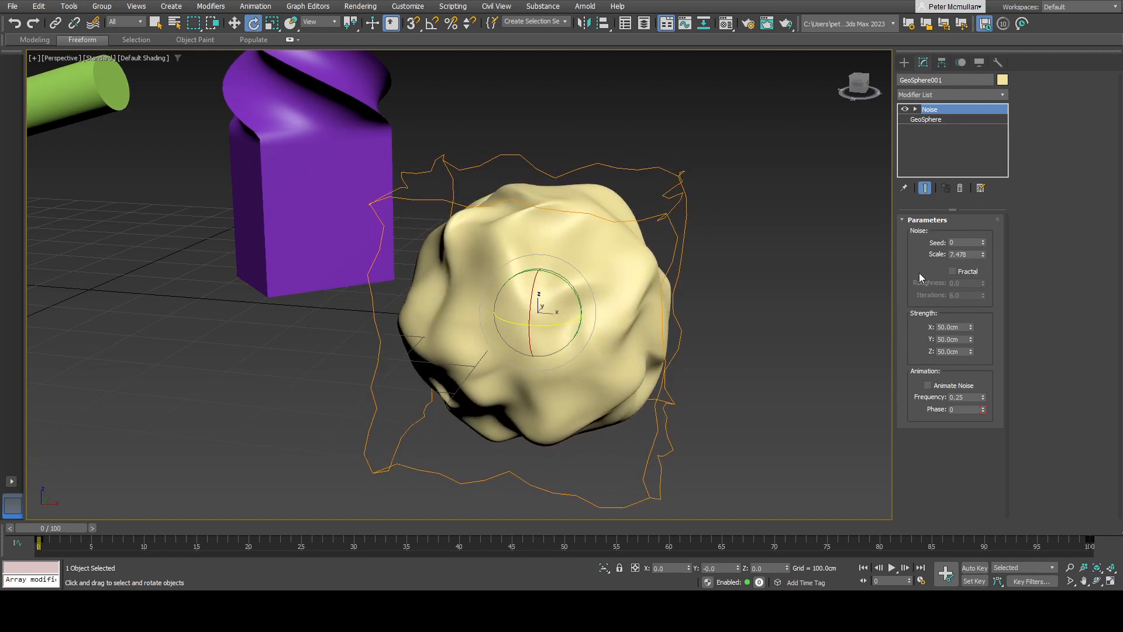
- Move and rotate the Noise gizmo to shift the bumps across the GeoSphere's surface
left_click(914, 110)
left_click(936, 120)
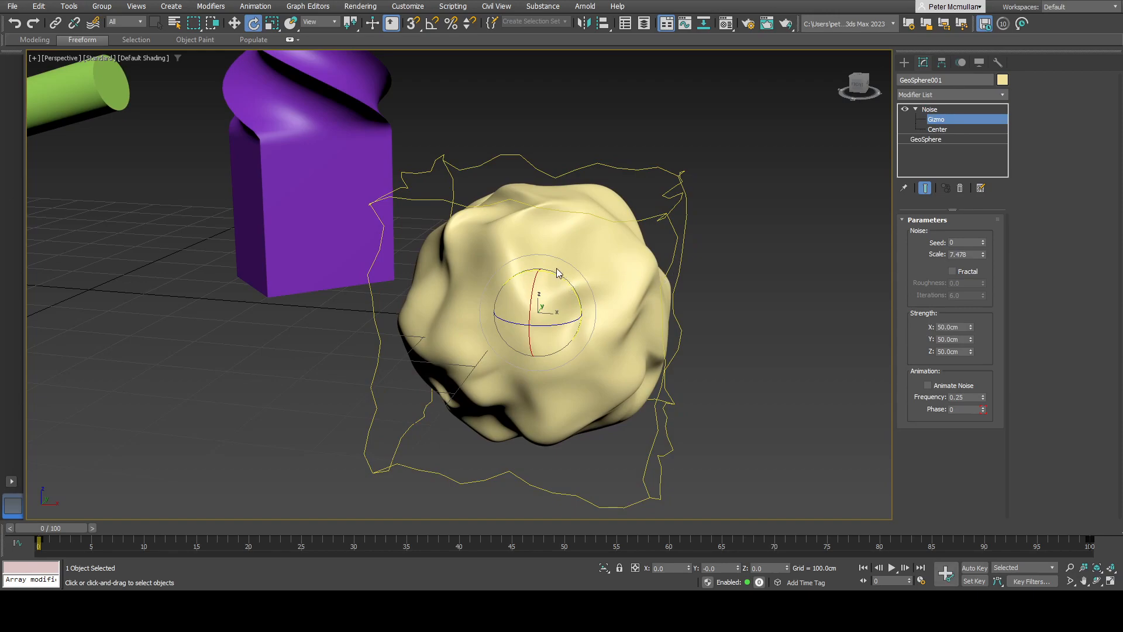
key("w")
left_click_drag(535, 278, 568, 280)
key("e")
left_click_drag(547, 321, 555, 297)
key("F4")
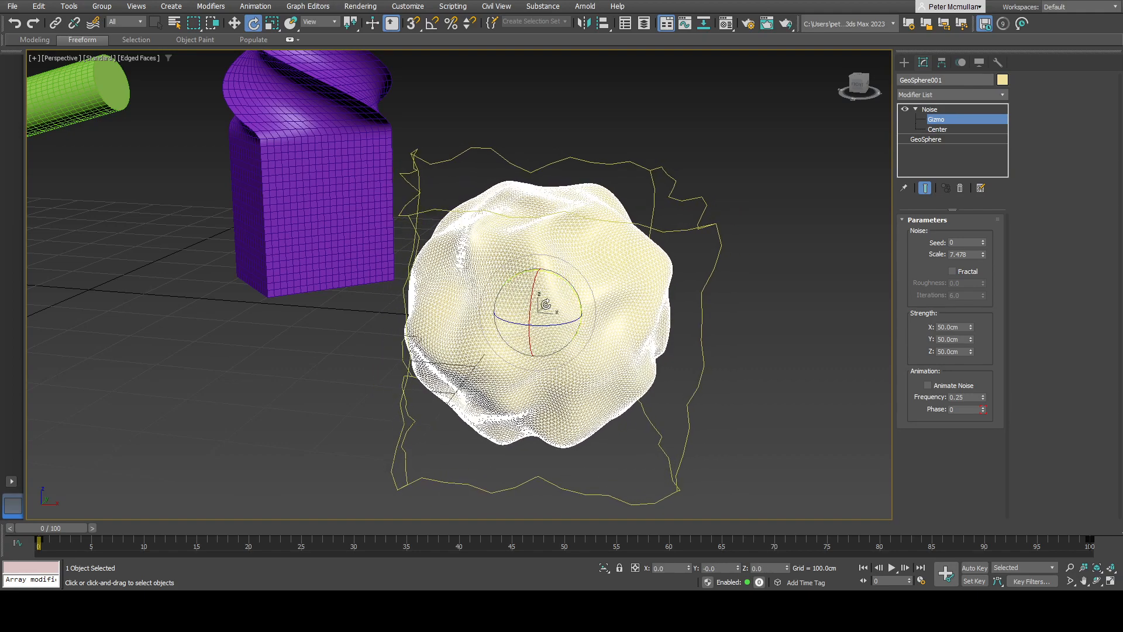
scroll(555, 326, "down", 3)
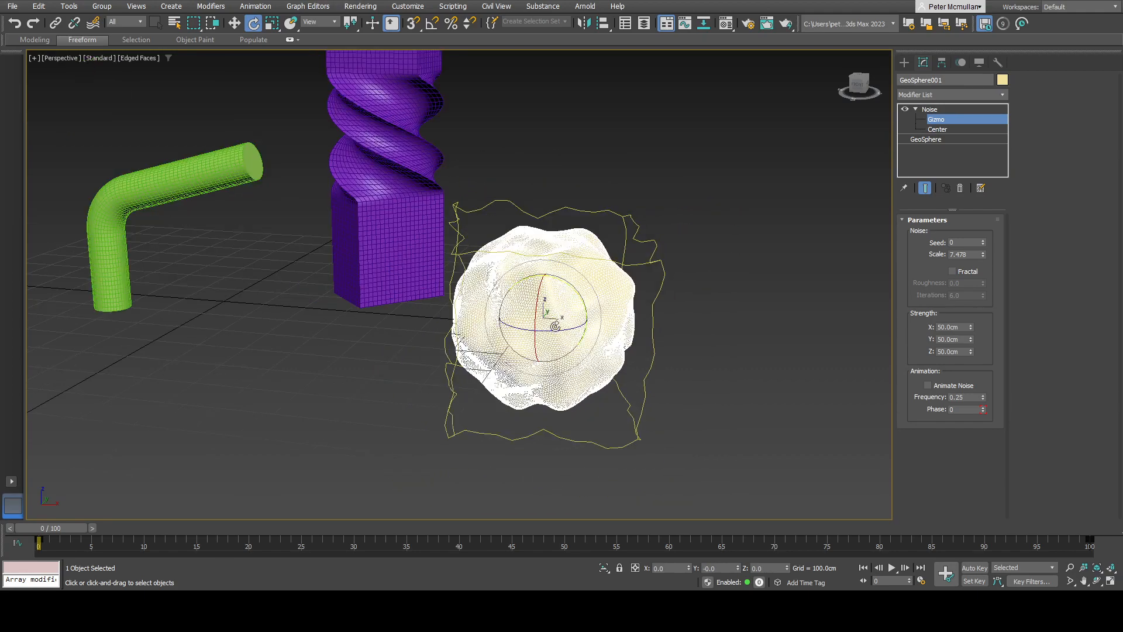
key("F4")
- Create a cylinder about 89 cm in radius and 655 cm tall beside the noisy sphere, displayed with edged faces
mouse_move(693, 316)
middle_mouse_down()
mouse_move(577, 314)
mouse_move(722, 302)
mouse_move(650, 306)
middle_mouse_up()
left_click(904, 64)
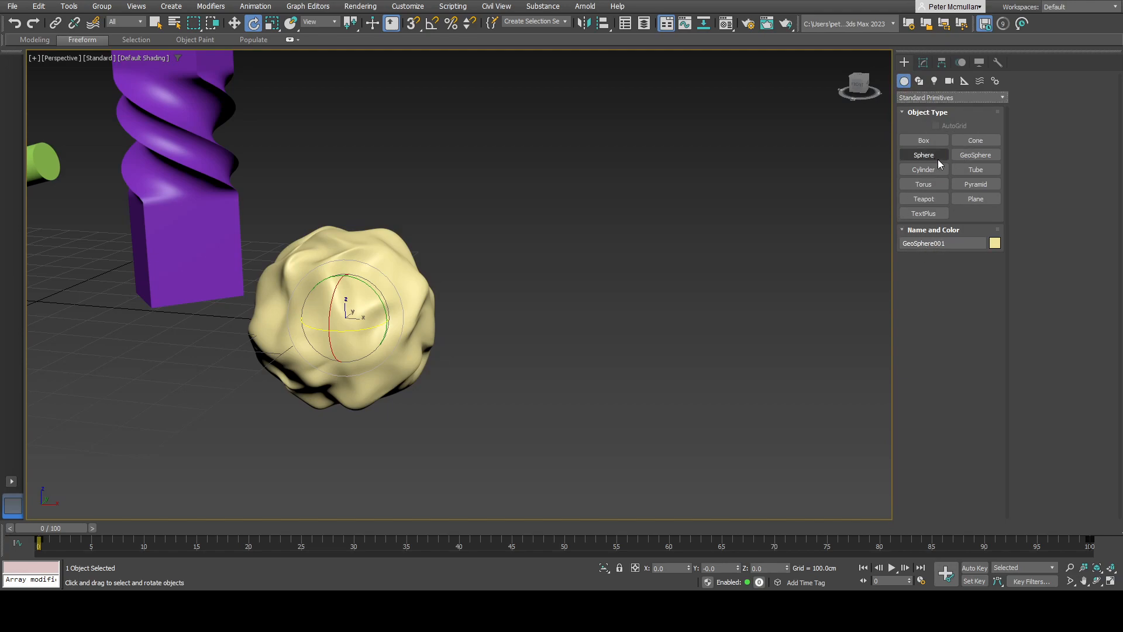
left_click(943, 174)
left_click_drag(549, 397, 603, 393)
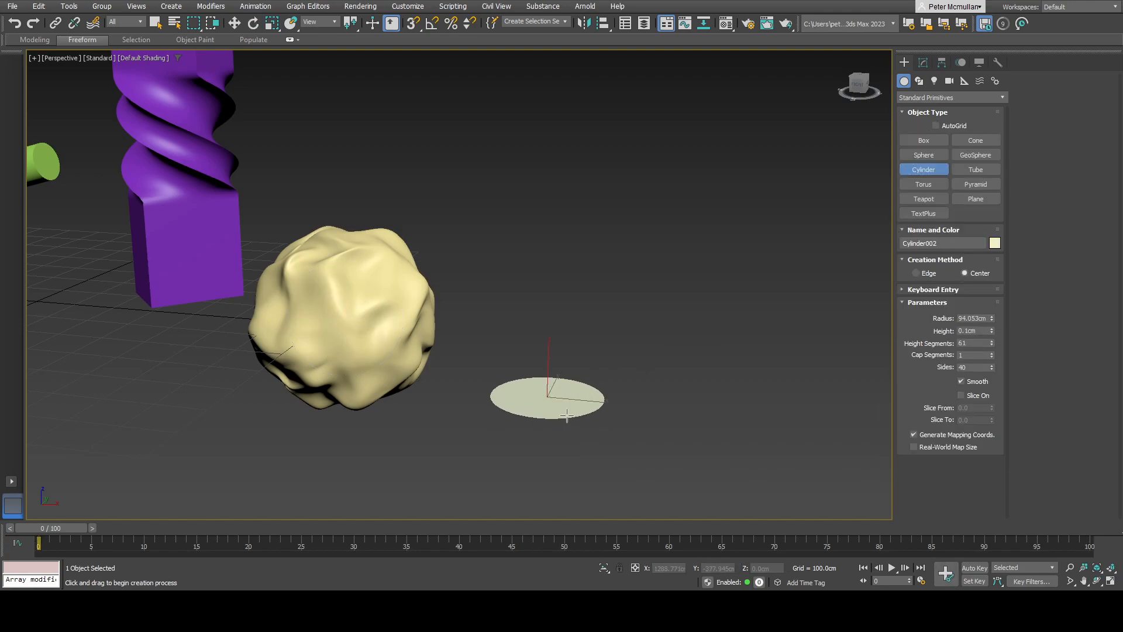
left_click(620, 164)
middle_click_drag(587, 223, 620, 271)
key("F4")
- Add a Taper modifier to the new cylinder
left_click(924, 64)
middle_click_drag(436, 286, 496, 303)
scroll(496, 303, "down", 3)
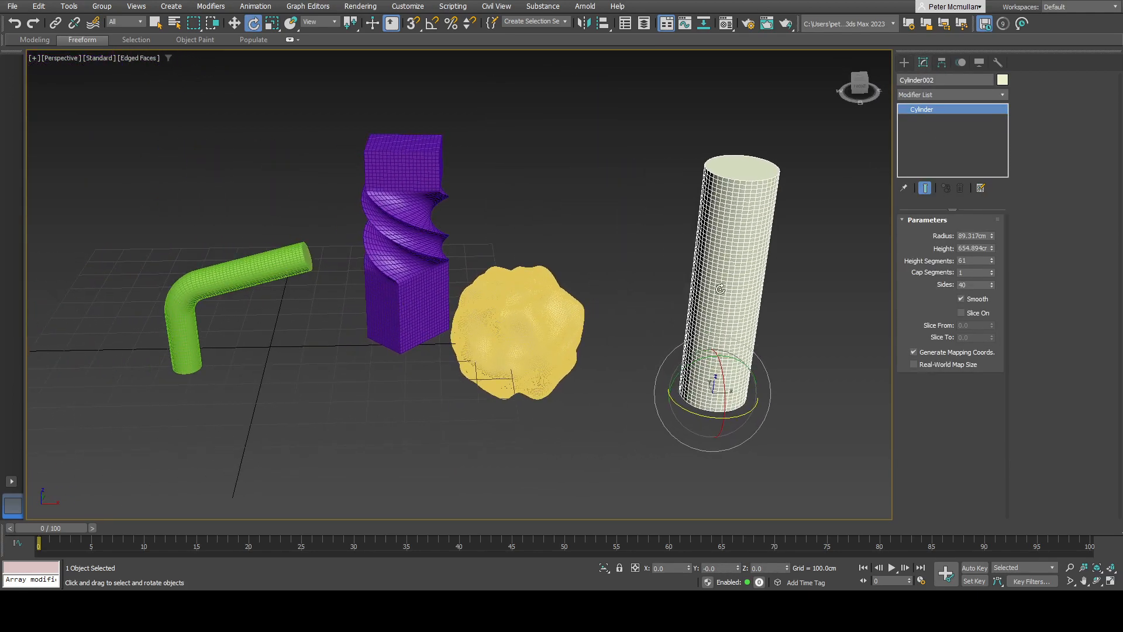
middle_click_drag(720, 289, 648, 272)
middle_click_drag(701, 329, 670, 334, "alt")
left_click(1003, 94)
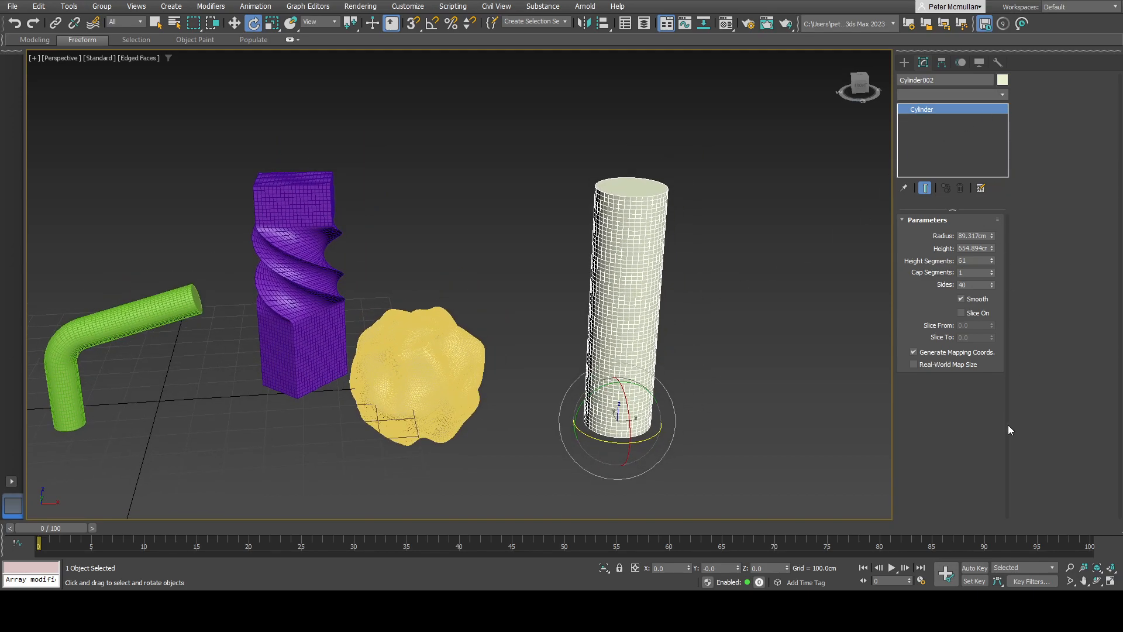
type("taper")
key("Return")
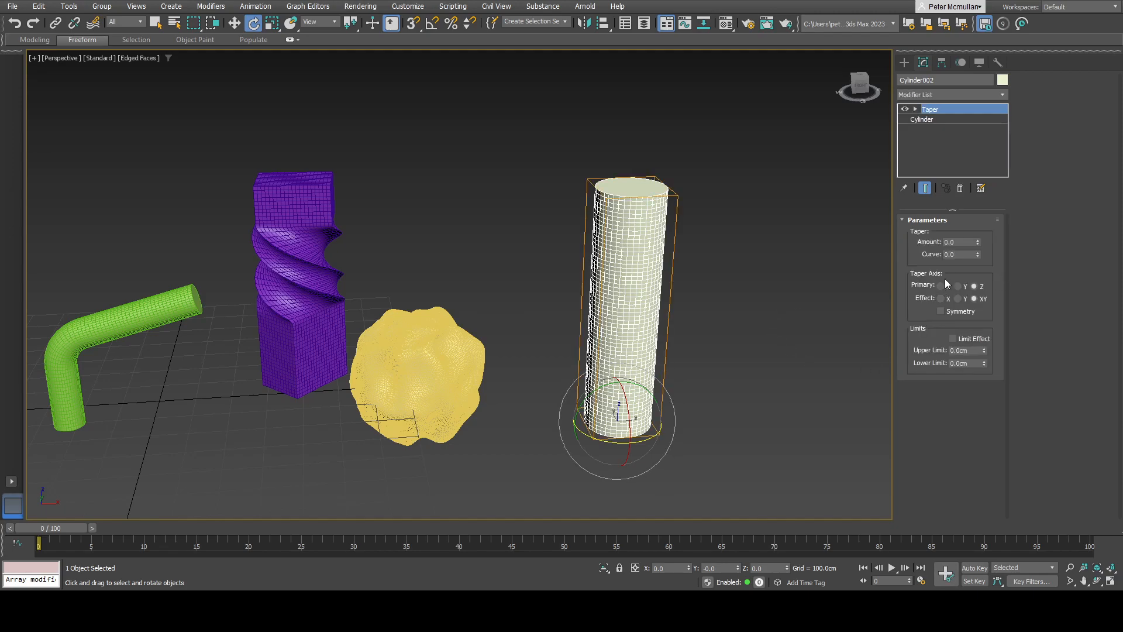
- Set the Taper amount to -0.5 and curve to 5.18, limiting the effect with upper limit 261.06 cm and lower limit 14 cm
left_click_drag(977, 242, 980, 75)
middle_click_drag(725, 252, 639, 328, "alt")
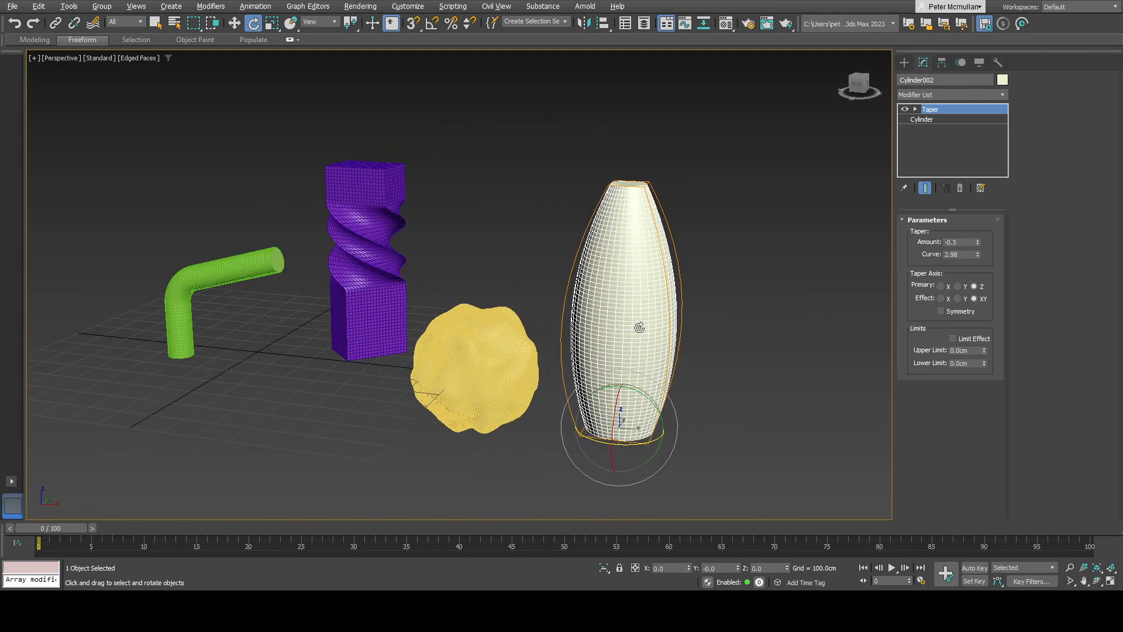
left_click(966, 341)
left_click_drag(985, 364, 1032, 73)
left_click_drag(980, 256, 1012, 125)
middle_click_drag(838, 275, 762, 310, "alt")
- Move the Taper gizmo up along Z to about 220 cm to shift the taper up the cylinder
left_click(915, 109)
left_click(934, 119)
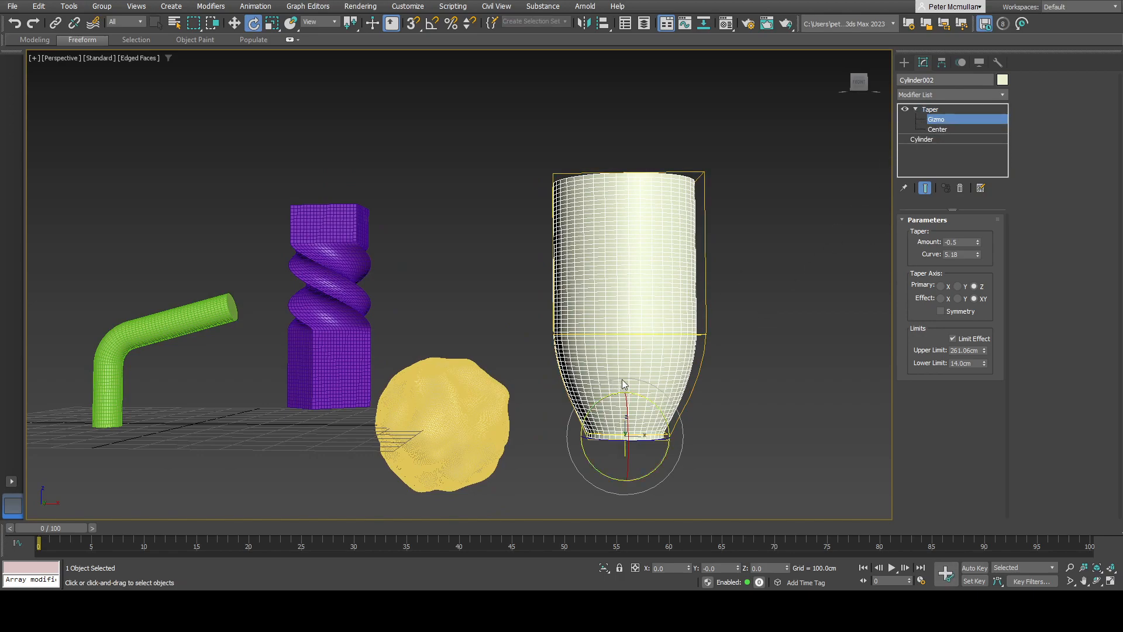
key("w")
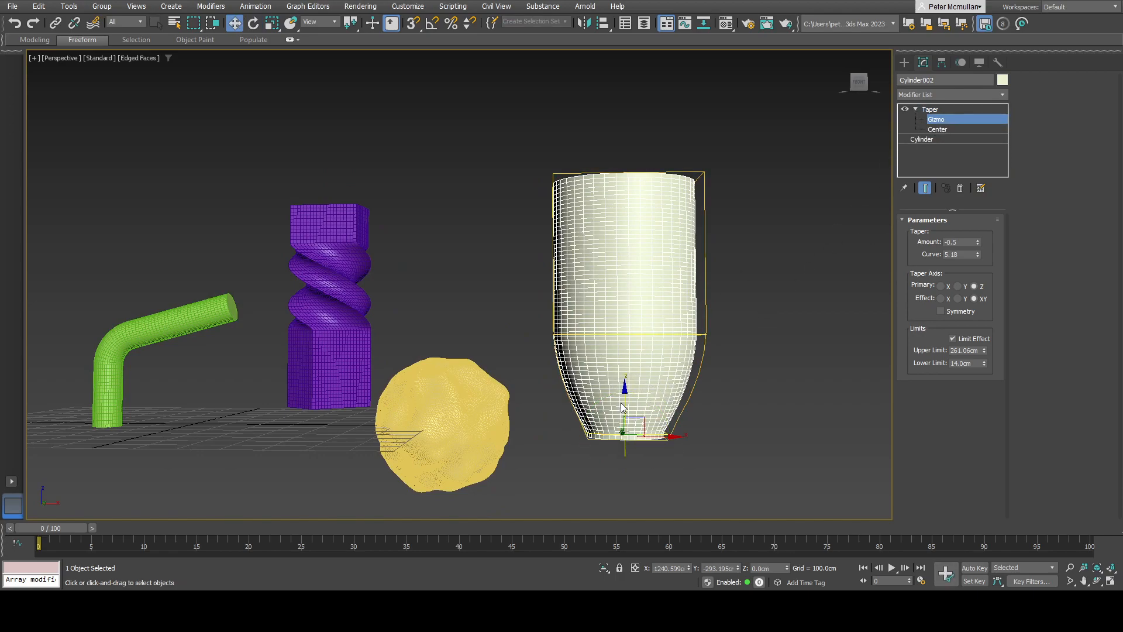
left_click_drag(624, 403, 662, 288)
middle_click_drag(662, 288, 802, 213, "alt")
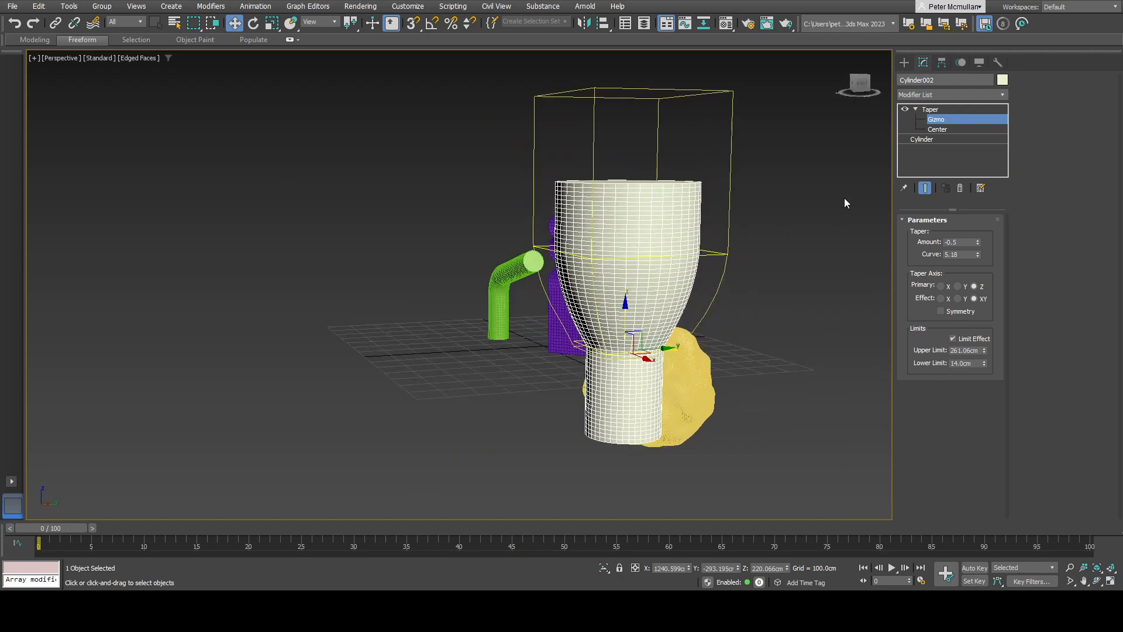
- Raise the Taper center along Z to about 295 cm and turn off the edged faces display
left_click(937, 129)
left_click_drag(626, 312, 612, 284)
middle_click_drag(579, 262, 661, 286, "alt")
scroll(578, 287, "down", 3)
middle_click_drag(520, 294, 549, 294)
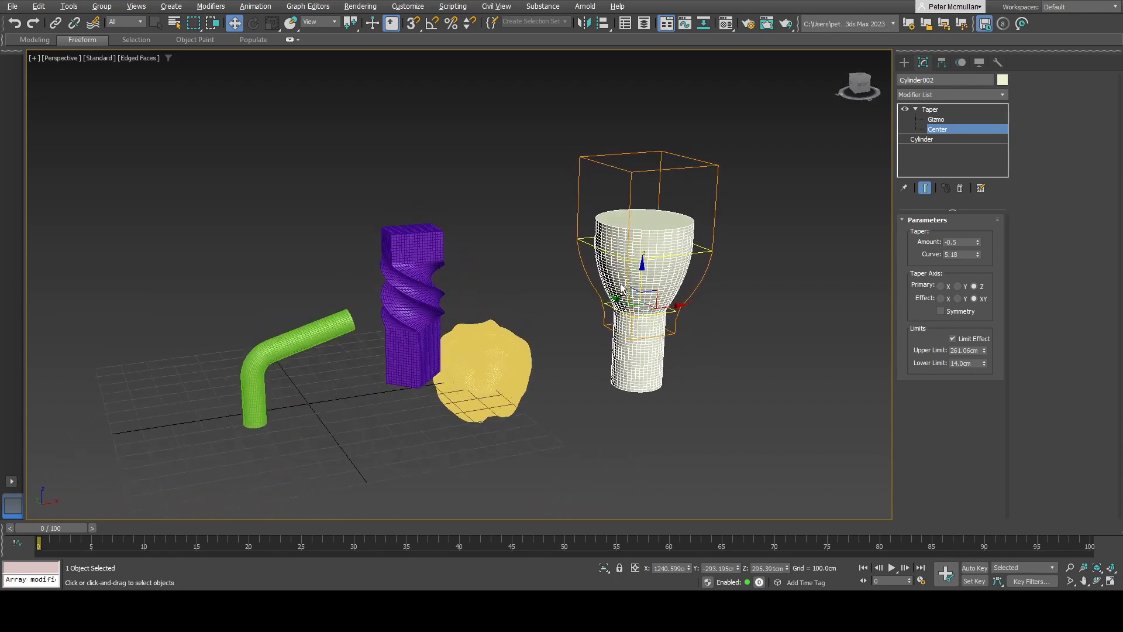
key("F4")
middle_click_drag(590, 286, 653, 331)
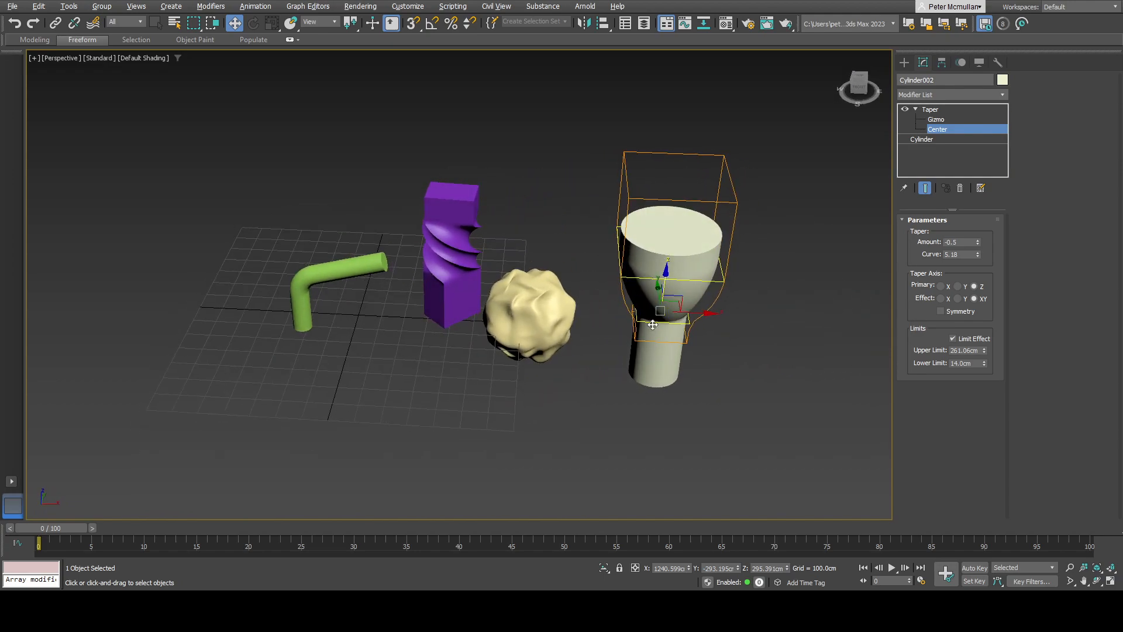